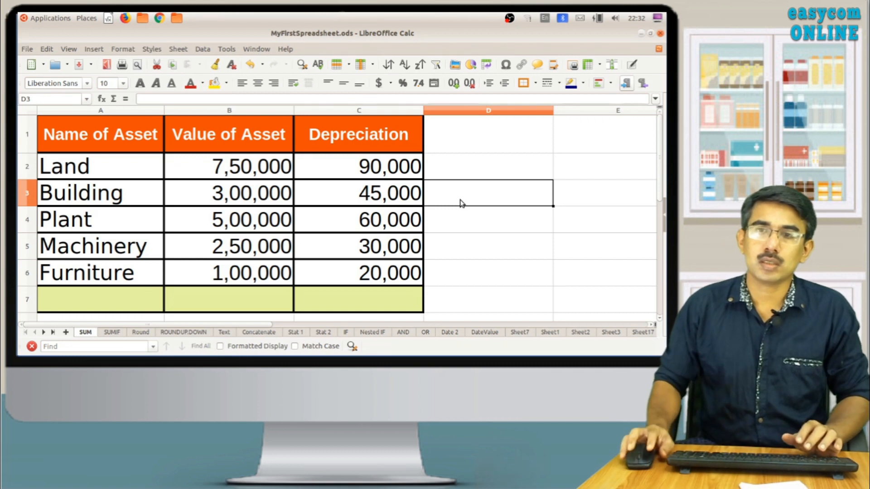
- Enter a SUM formula in cell D2 that adds the numbers 25, 35 and 45
{"action": "left_click", "coordinate": [470, 169]}
{"action": "type", "text": "=sum"}
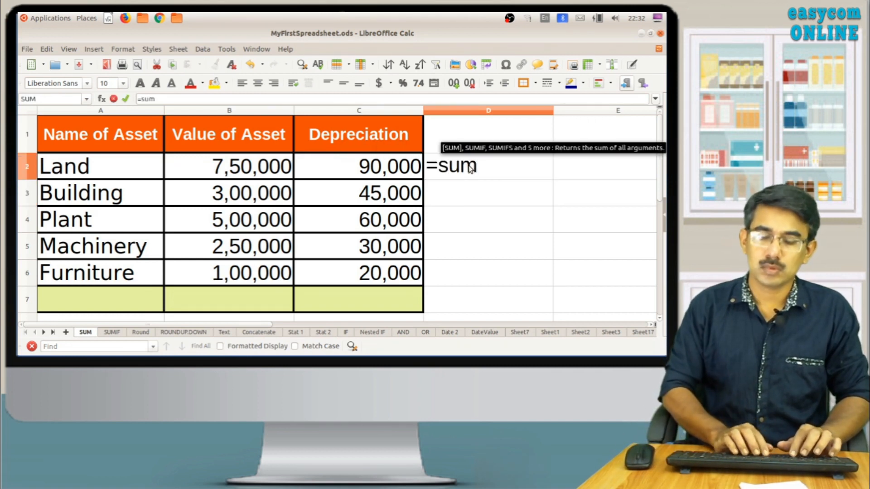
{"action": "type", "text": "("}
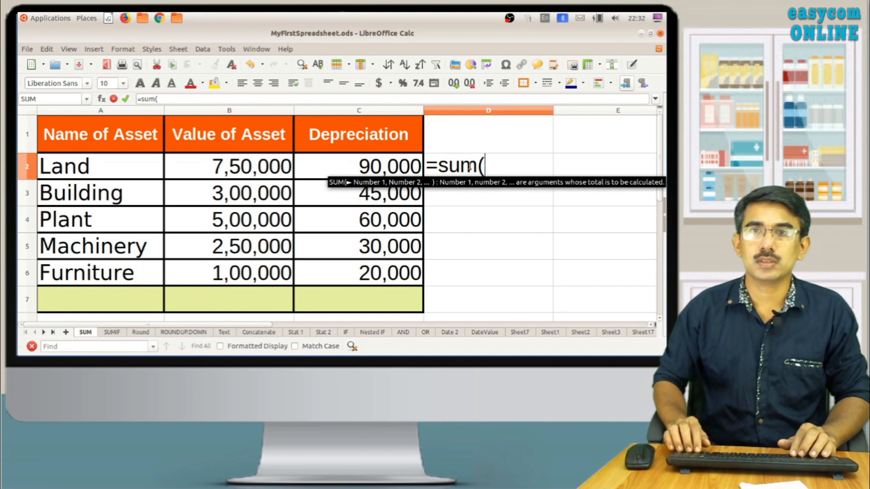
{"action": "type", "text": "25"}
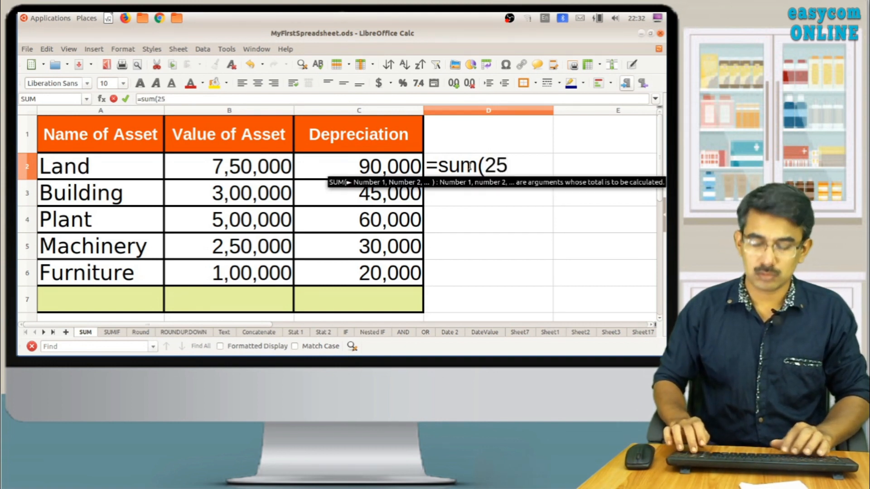
{"action": "type", "text": ",35,45"}
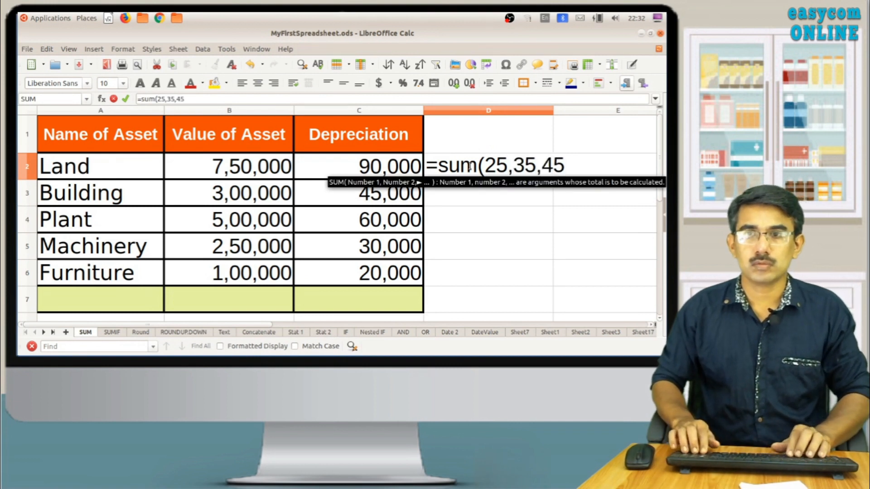
{"action": "type", "text": ")"}
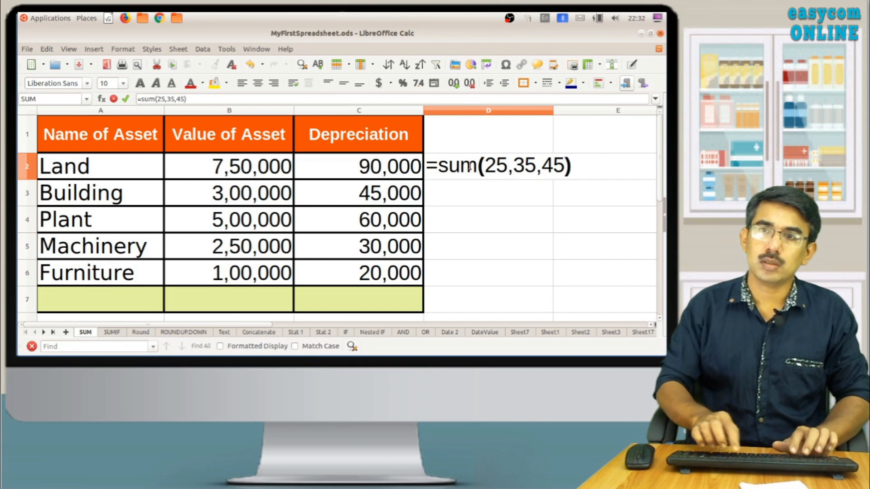
{"action": "key", "text": "Return"}
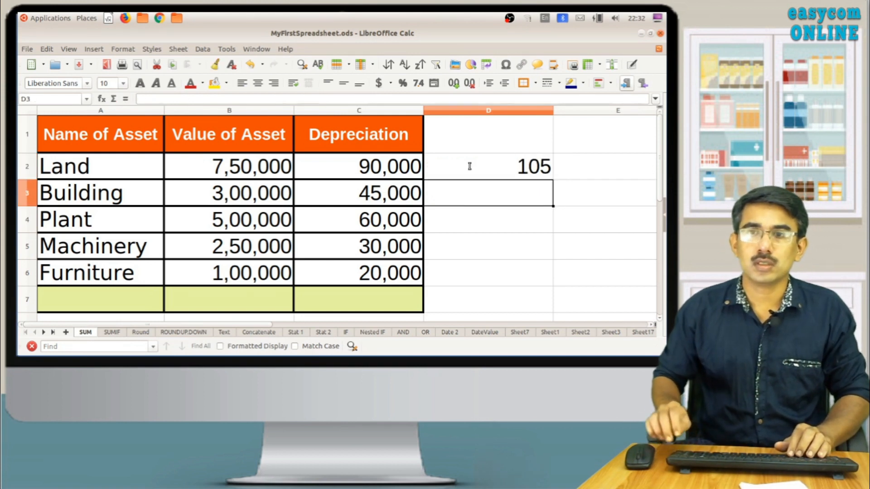
{"action": "left_click", "coordinate": [469, 169]}
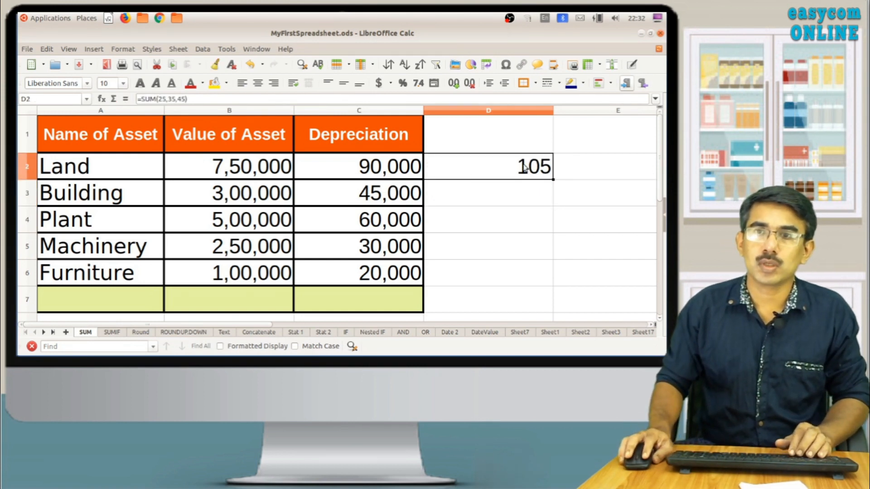
- Enter the formula =SUM(C2,C3) in cell D3 to add the Land and Building depreciation
{"action": "left_click", "coordinate": [496, 200]}
{"action": "type", "text": "="}
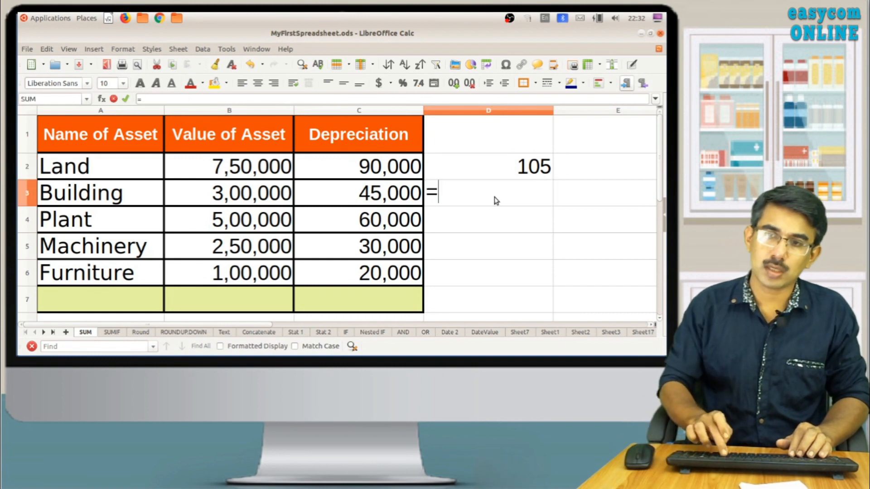
{"action": "type", "text": "sum"}
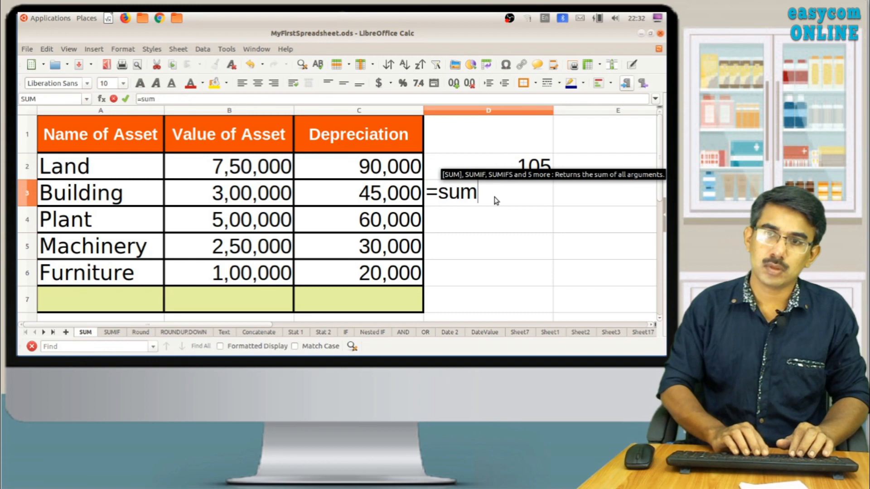
{"action": "type", "text": "("}
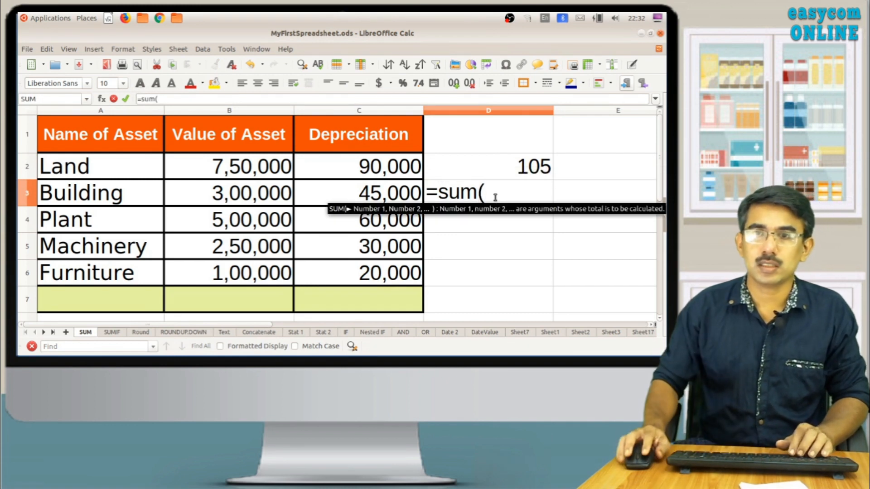
{"action": "left_click", "coordinate": [351, 167]}
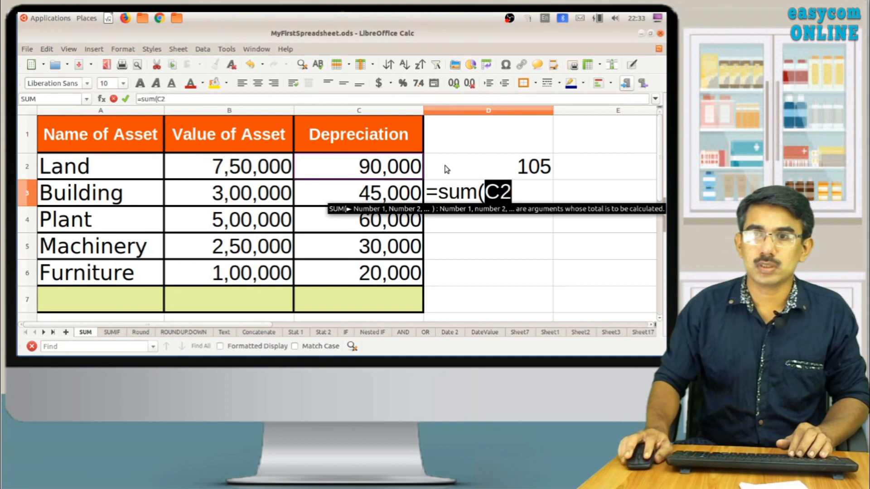
{"action": "type", "text": ","}
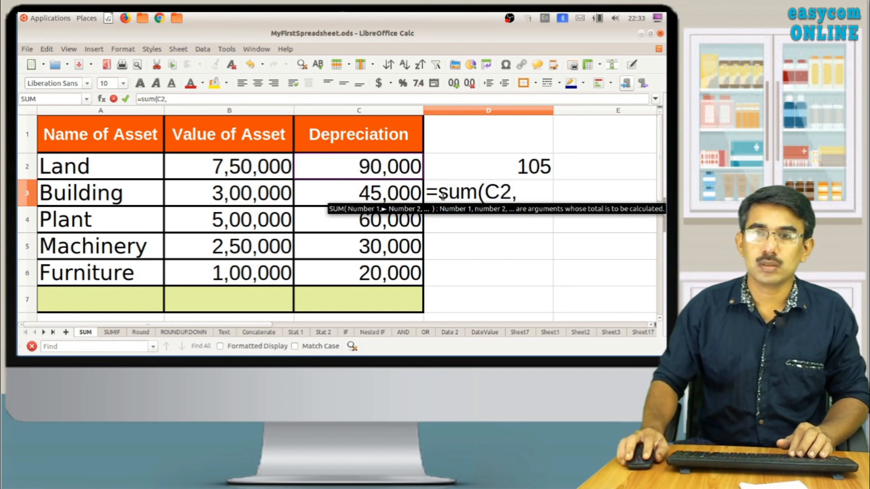
{"action": "left_click", "coordinate": [381, 200]}
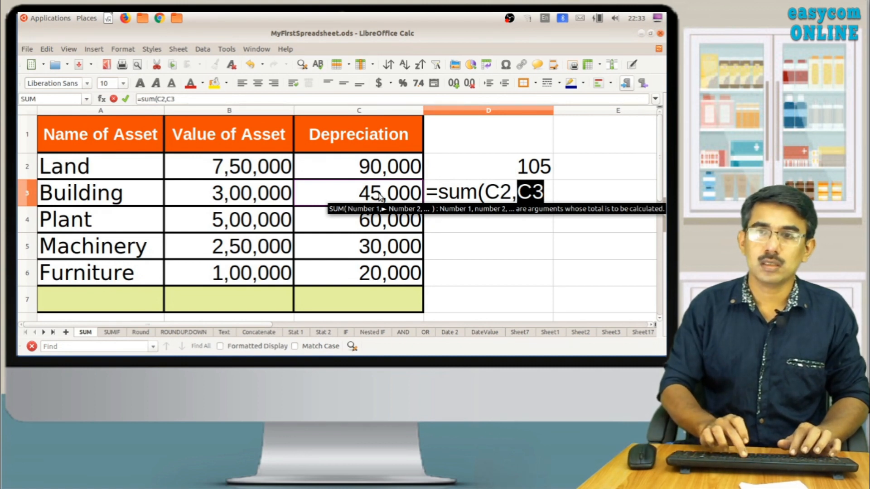
{"action": "type", "text": ")"}
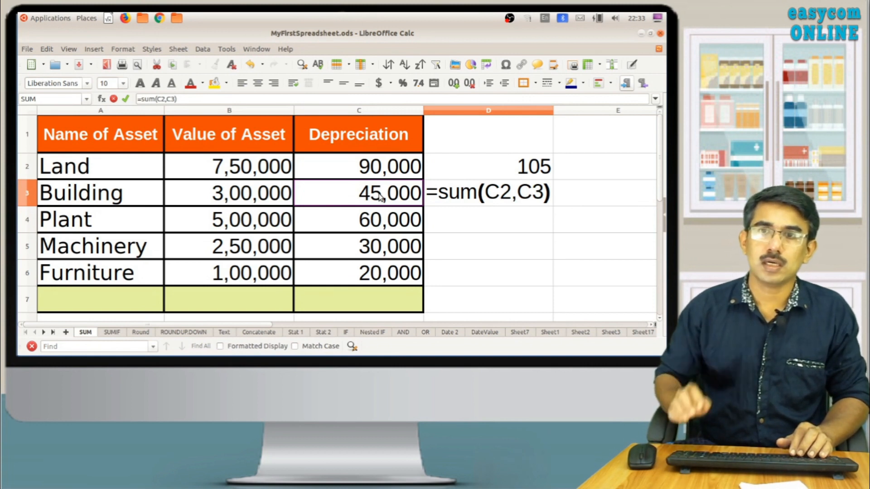
{"action": "key", "text": "Return"}
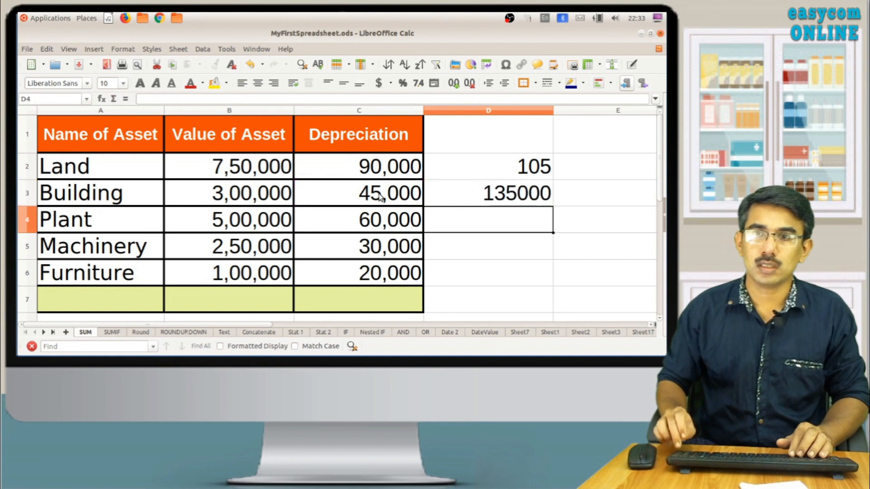
{"action": "left_click_drag", "start_coordinate": [345, 171], "coordinate": [346, 189]}
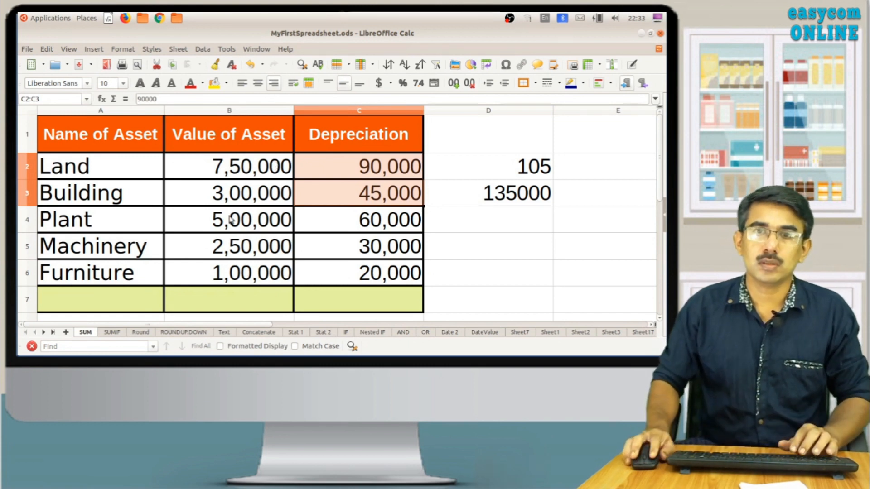
- Total the Value of Asset column in cell B7 with the formula =SUM(B2:B6)
{"action": "left_click", "coordinate": [228, 303]}
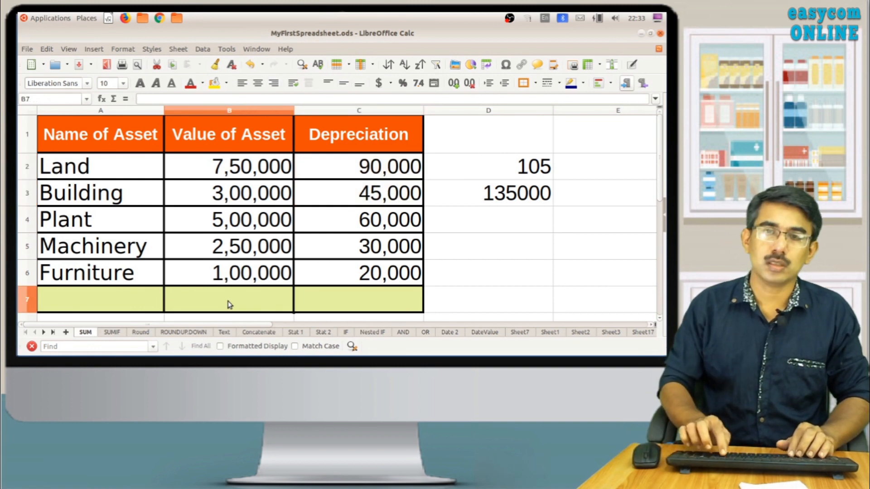
{"action": "type", "text": "=s"}
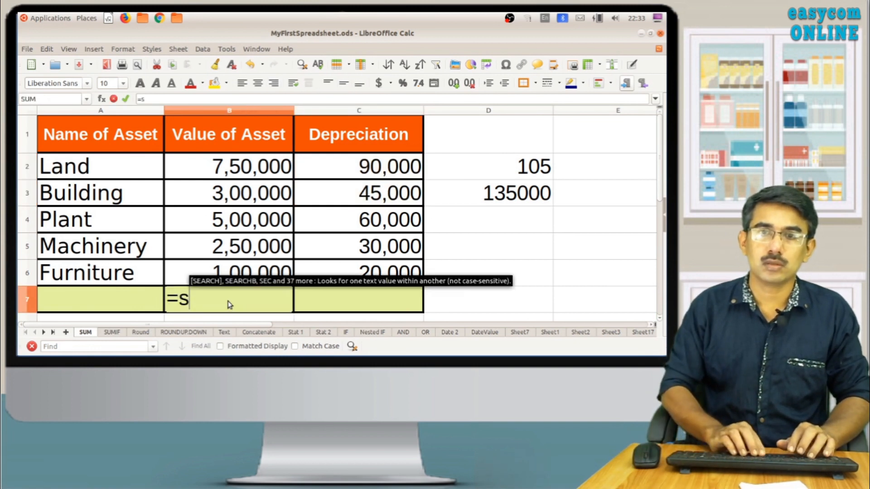
{"action": "type", "text": "um("}
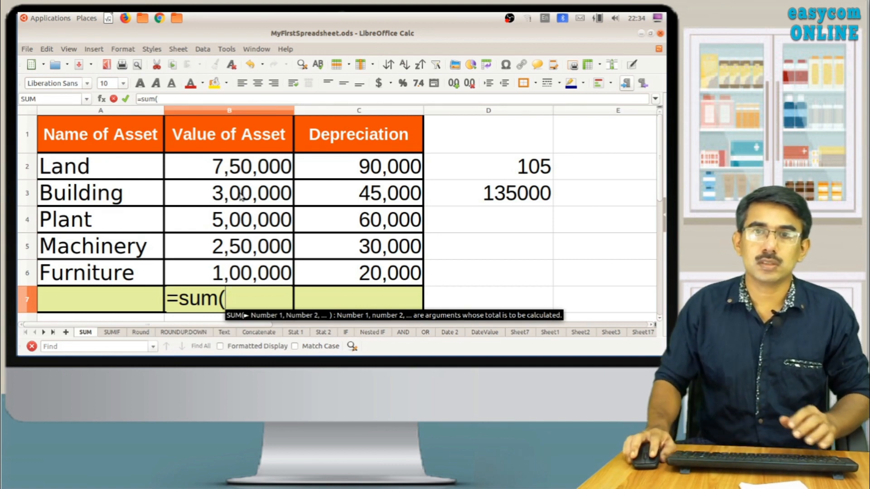
{"action": "left_click", "coordinate": [228, 170]}
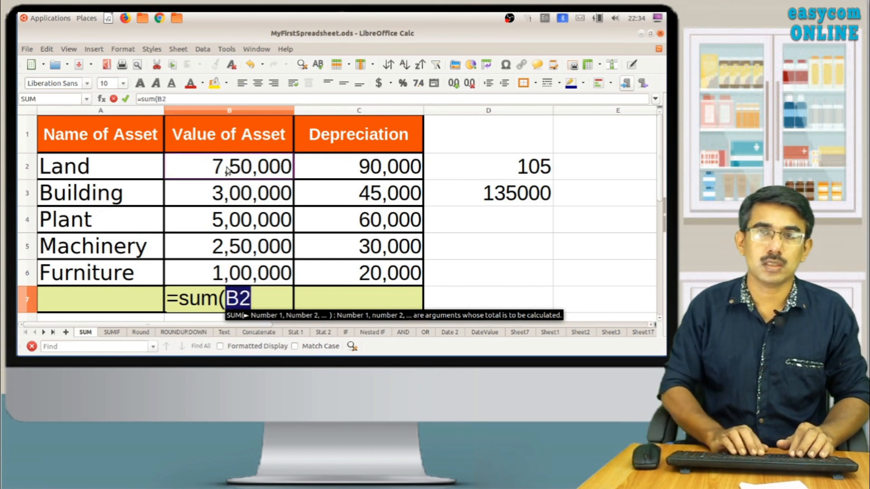
{"action": "type", "text": ":"}
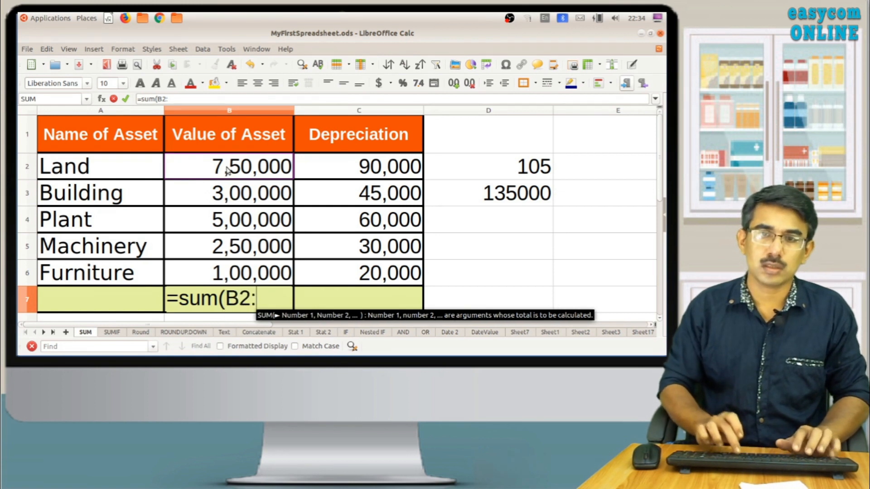
{"action": "left_click", "coordinate": [223, 278]}
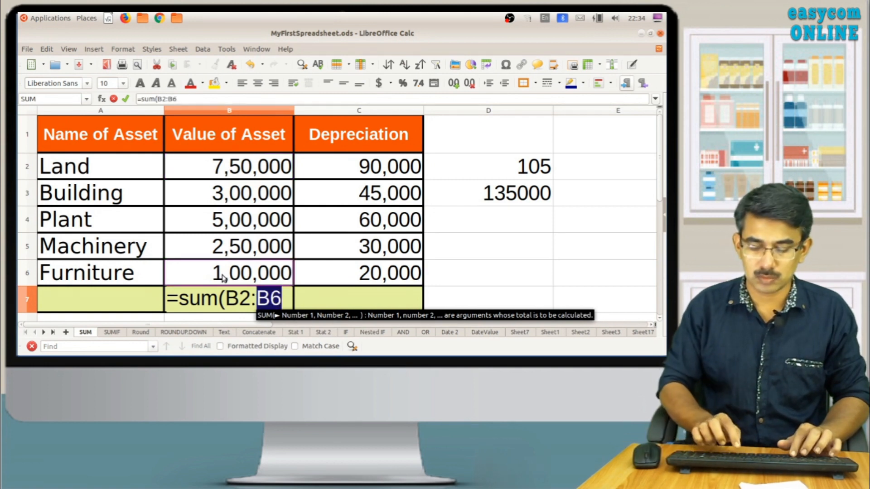
{"action": "type", "text": ")"}
{"action": "key", "text": "Return"}
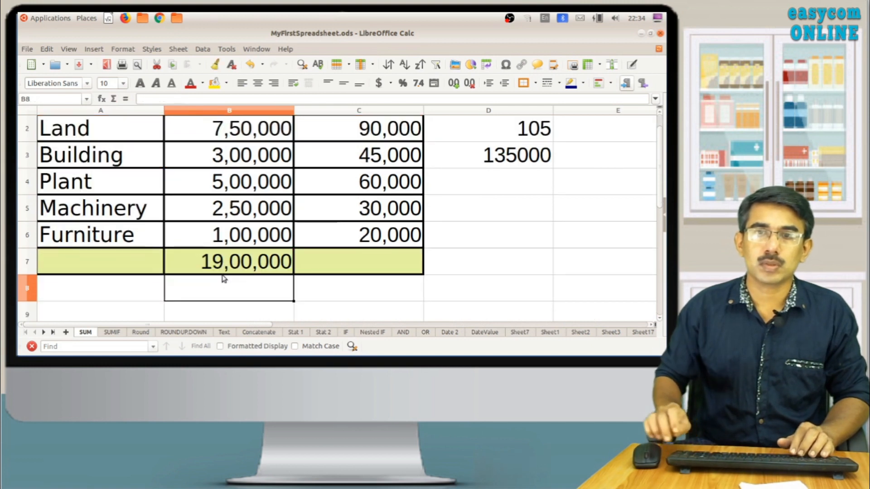
- Total the Depreciation column in cell C7 with the formula =SUM(C2:C6)
{"action": "scroll", "coordinate": [222, 277], "scroll_direction": "up", "scroll_amount": 1}
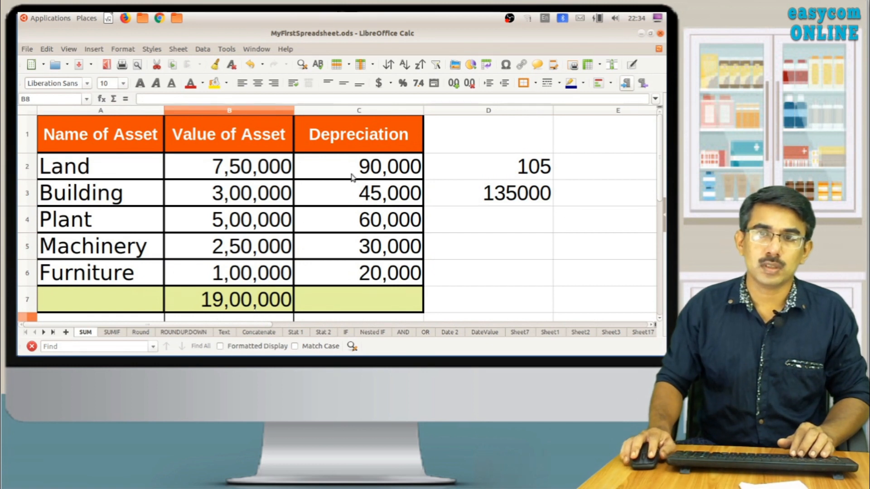
{"action": "left_click", "coordinate": [356, 297]}
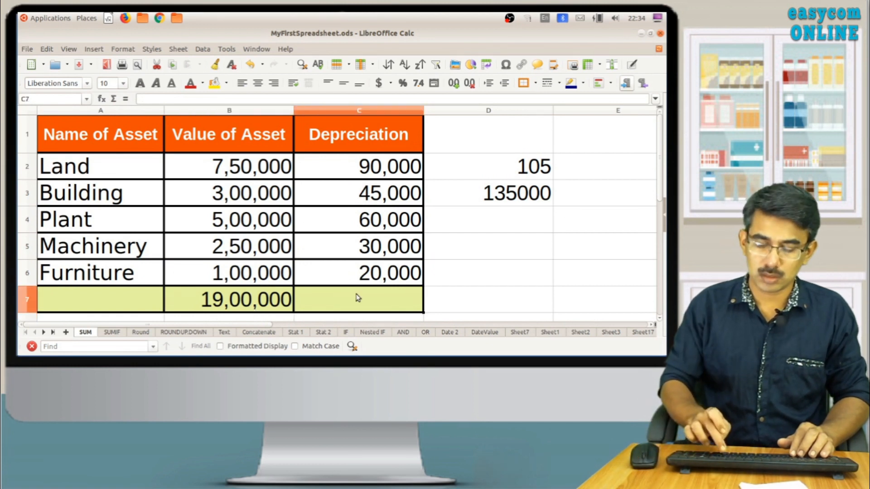
{"action": "type", "text": "=sum"}
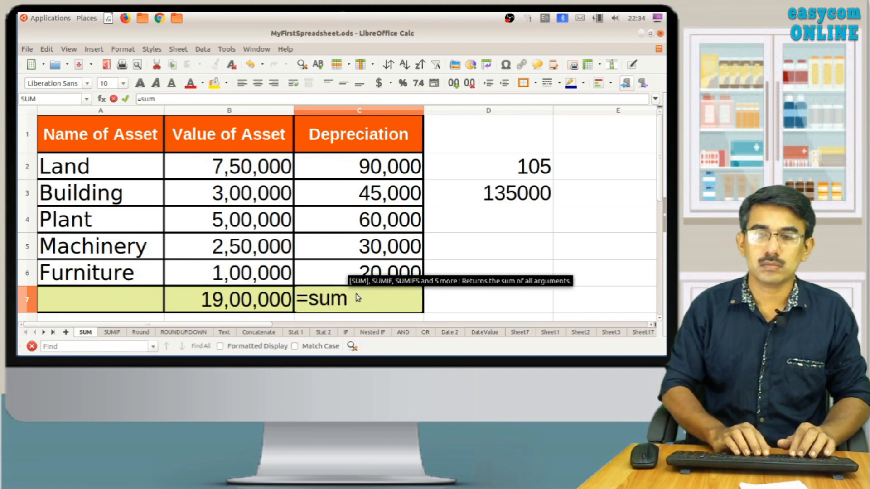
{"action": "type", "text": "("}
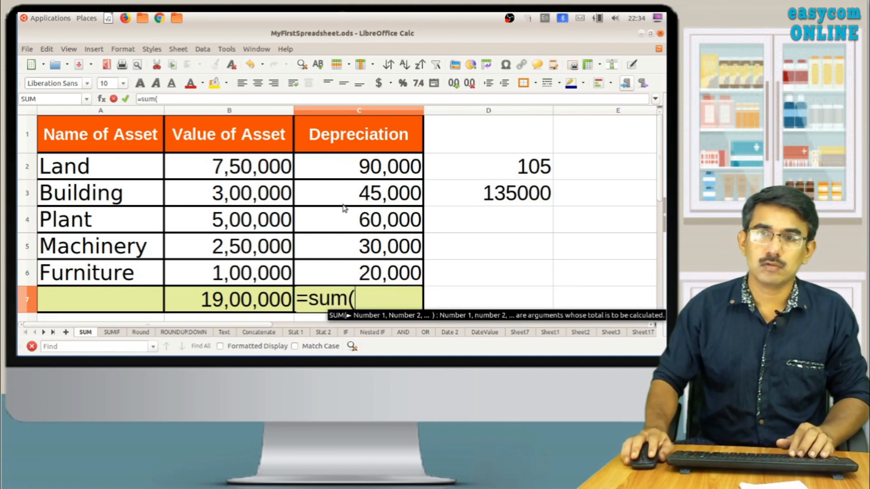
{"action": "left_click", "coordinate": [335, 171]}
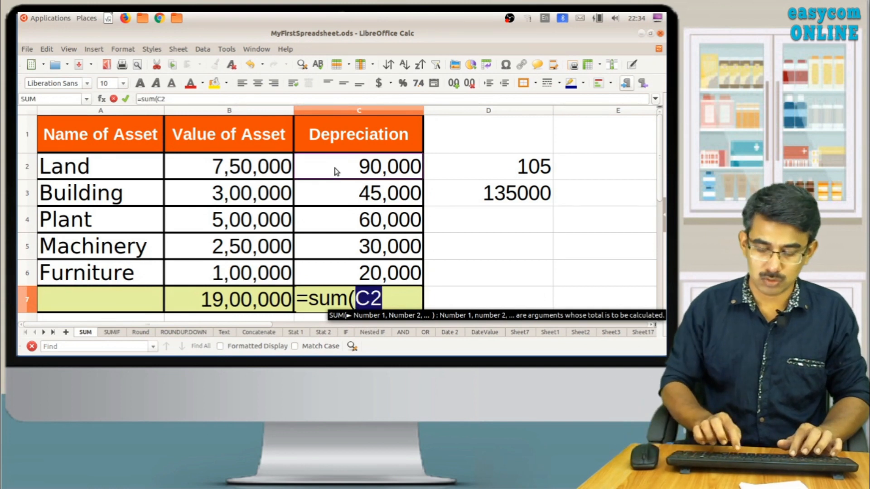
{"action": "type", "text": ":"}
{"action": "left_click", "coordinate": [357, 273]}
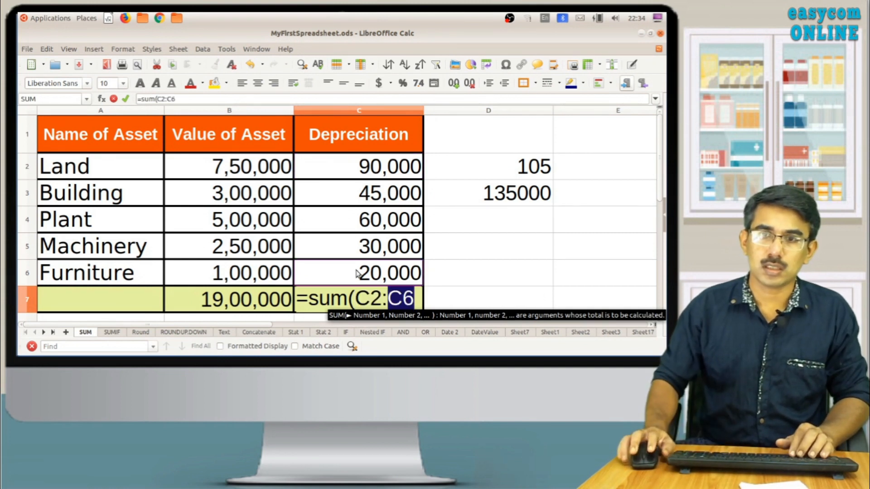
{"action": "type", "text": ")"}
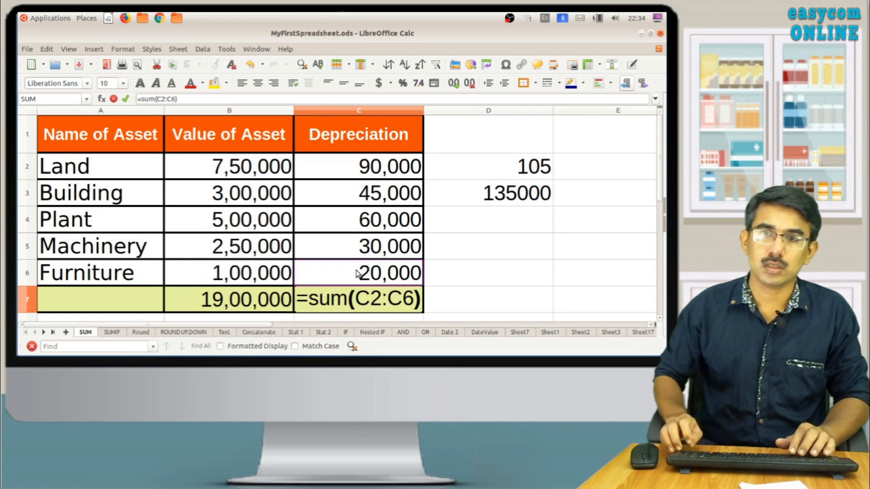
{"action": "key", "text": "Return"}
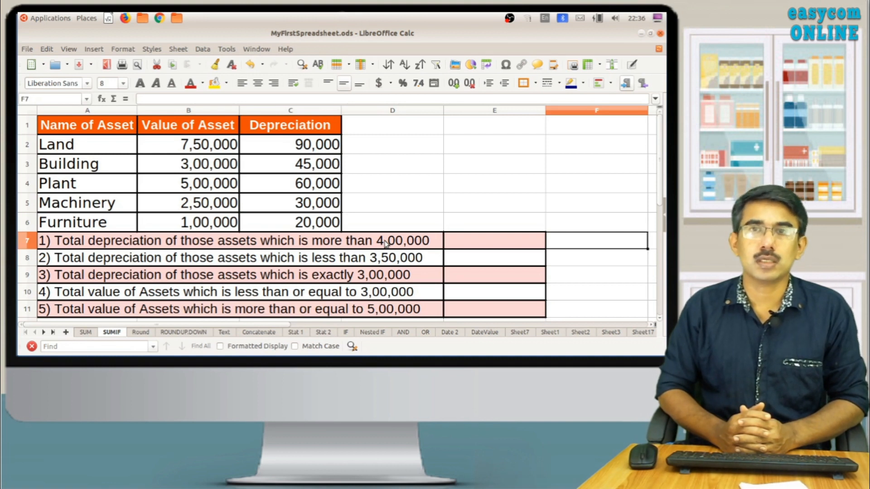
- Total the depreciation of assets valued above 4,00,000 in cell E7 with the formula =SUMIF(B2:B6,">400000",C2:C6)
{"action": "double_click", "coordinate": [484, 241]}
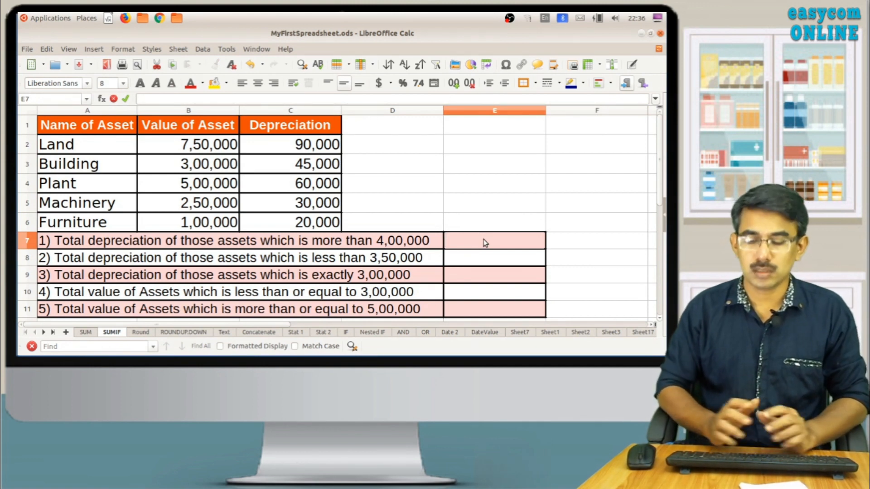
{"action": "type", "text": "="}
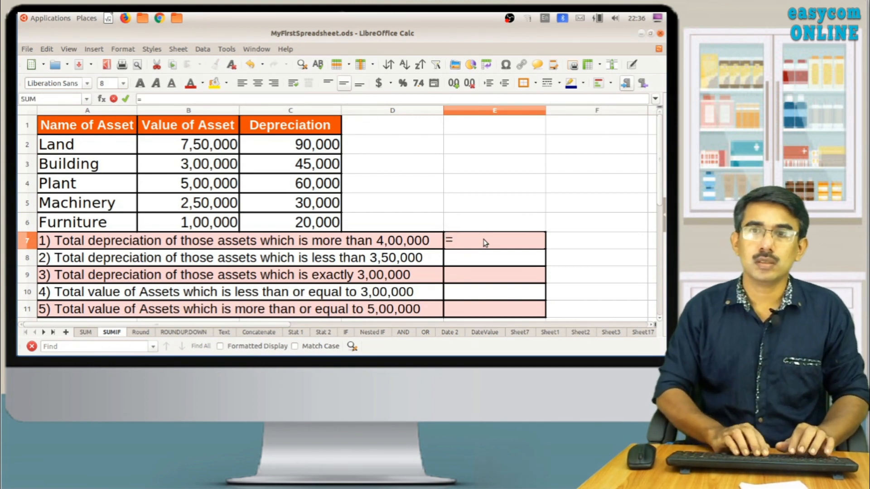
{"action": "type", "text": "sumif"}
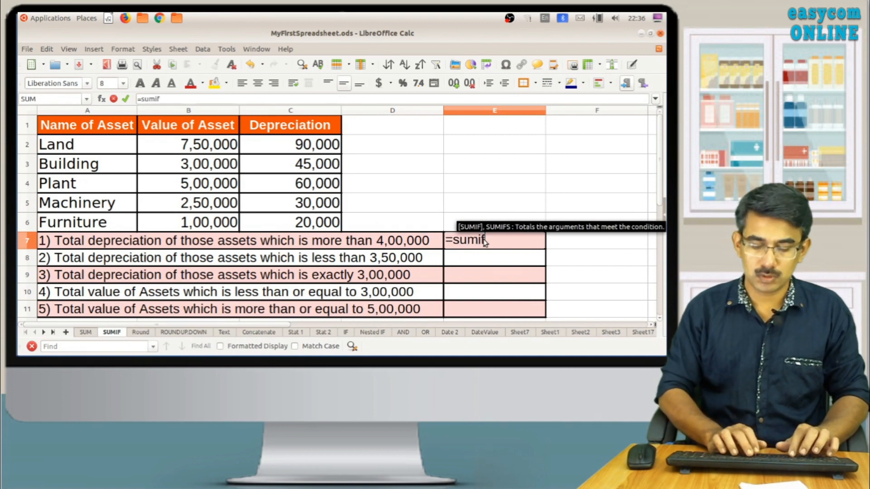
{"action": "type", "text": "("}
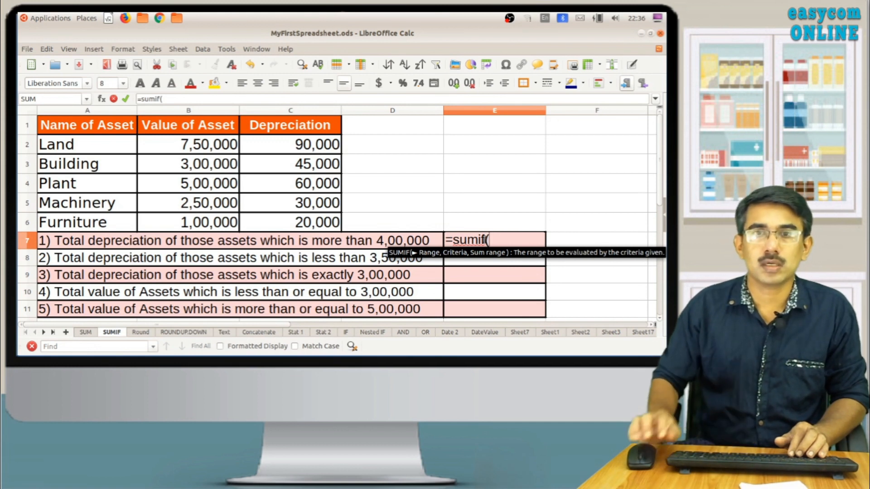
{"action": "left_click_drag", "start_coordinate": [168, 144], "coordinate": [163, 222]}
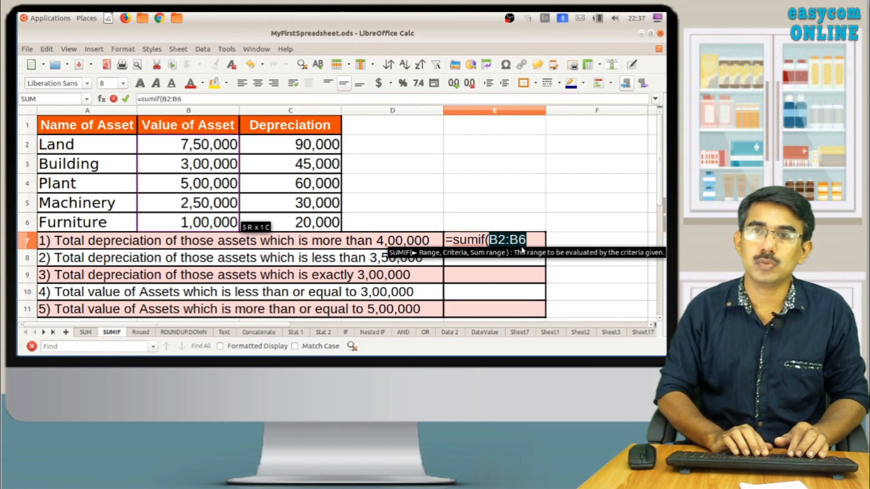
{"action": "type", "text": ","}
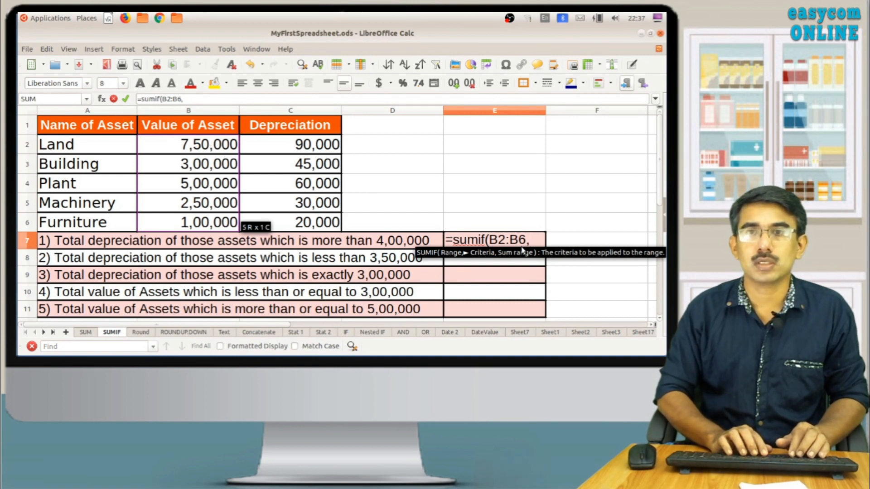
{"action": "type", "text": "\""}
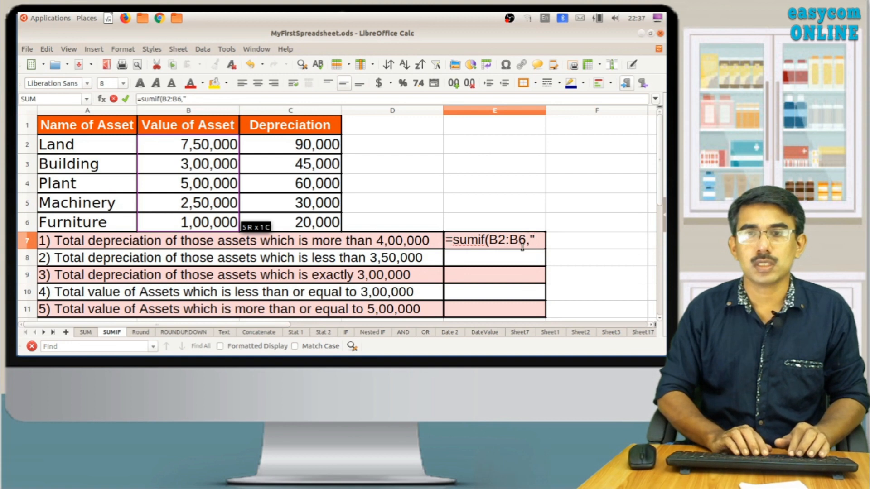
{"action": "type", "text": ">400000"}
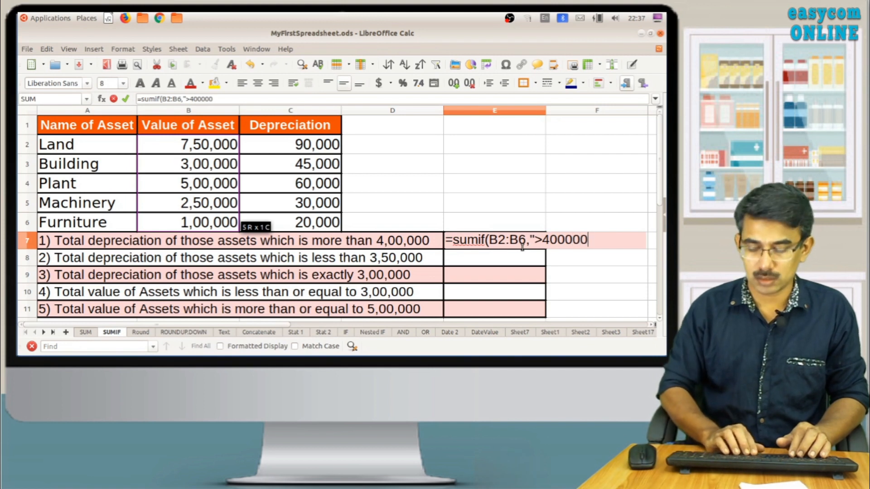
{"action": "type", "text": "\""}
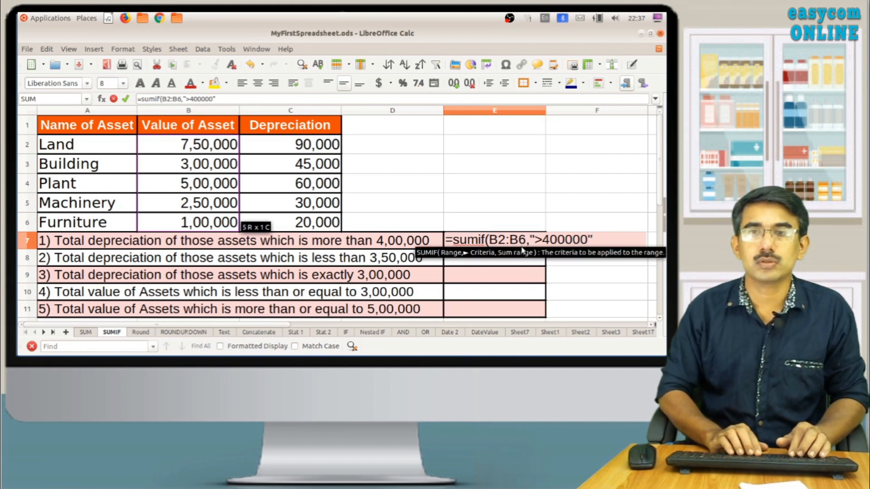
{"action": "type", "text": ","}
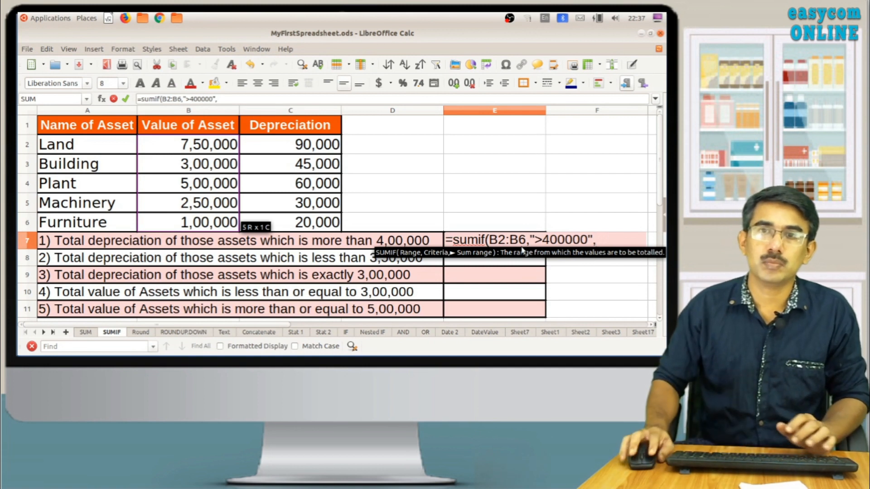
{"action": "left_click_drag", "start_coordinate": [304, 143], "coordinate": [303, 224]}
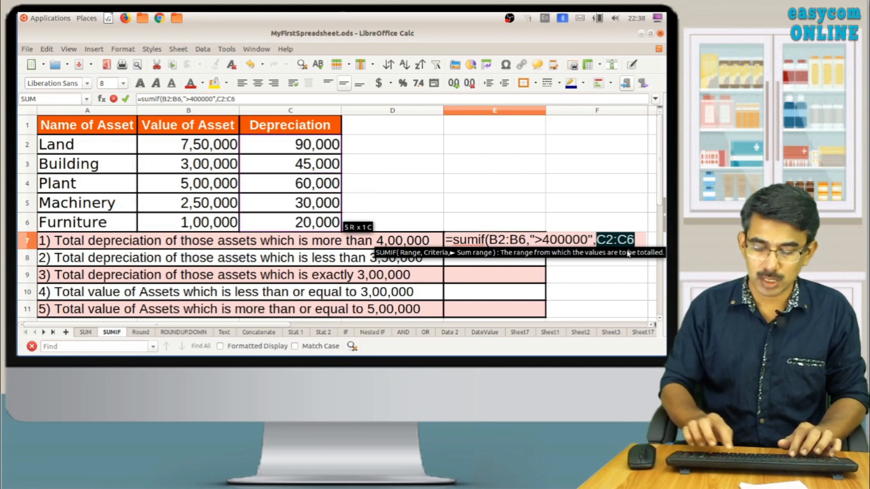
{"action": "type", "text": ")"}
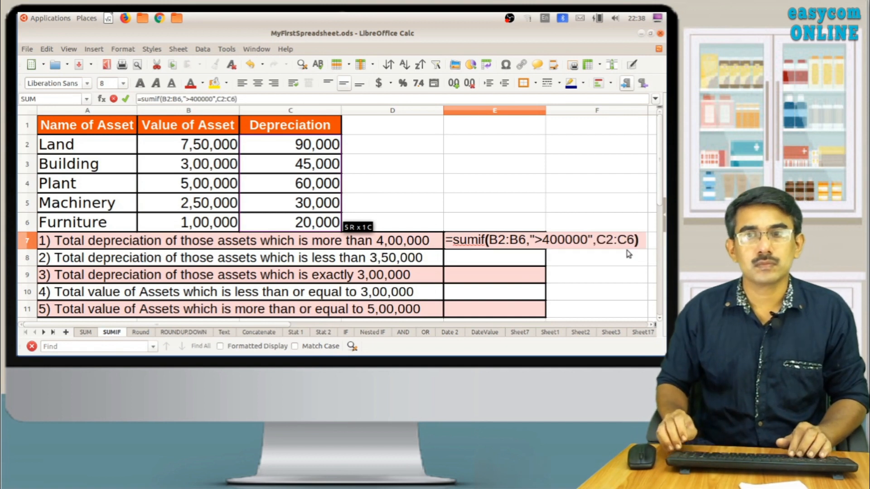
{"action": "key", "text": "Return"}
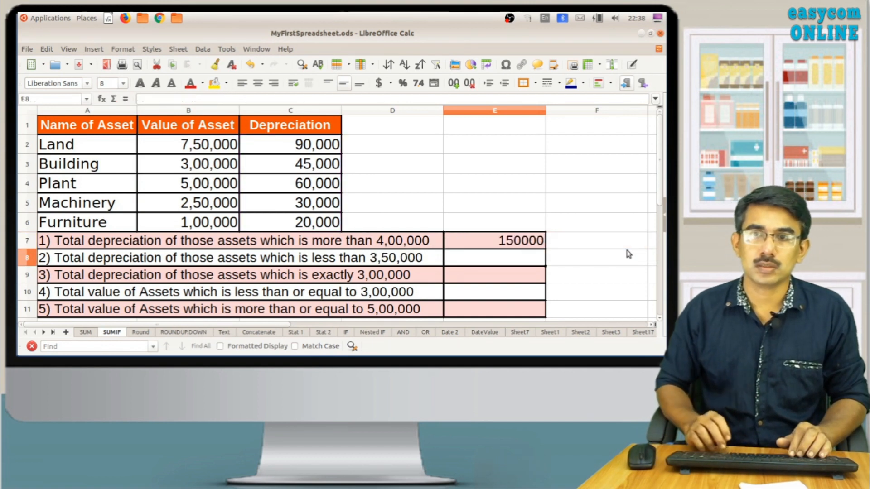
{"action": "left_click", "coordinate": [510, 240]}
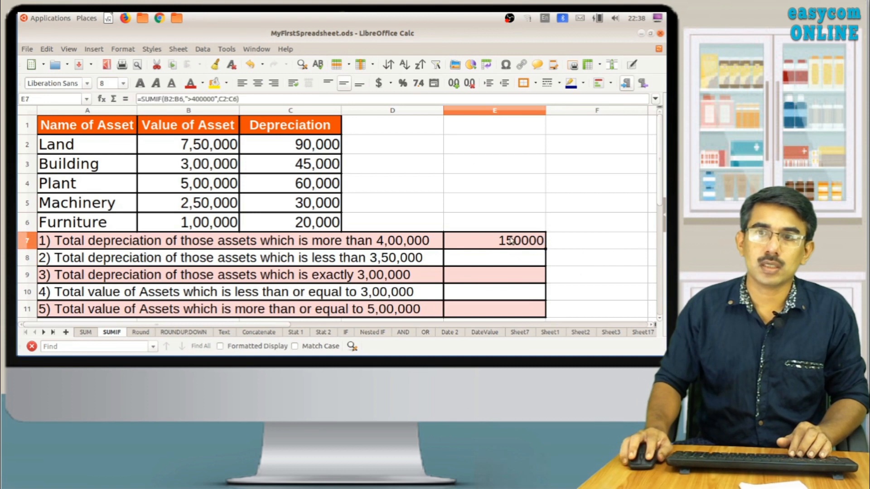
- Mark the Land and Plant values and depreciation in bold red, and undo the formatting
{"action": "left_click", "coordinate": [228, 147]}
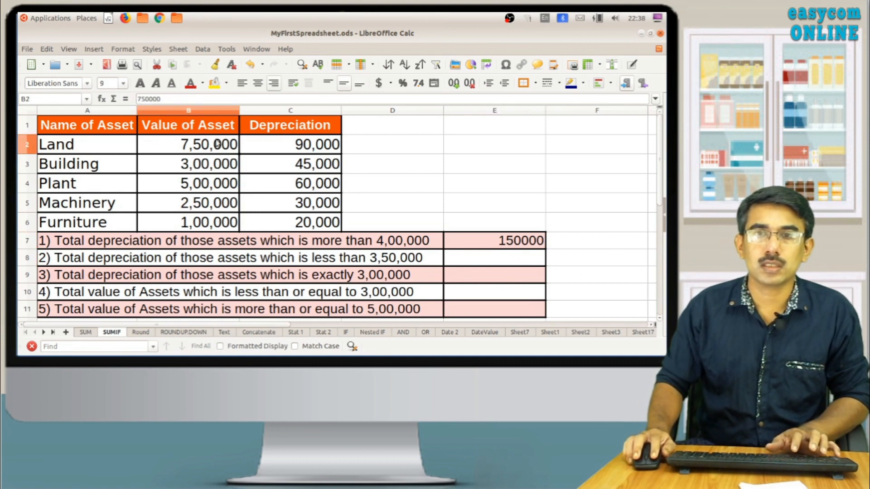
{"action": "left_click_drag", "start_coordinate": [218, 144], "coordinate": [247, 144]}
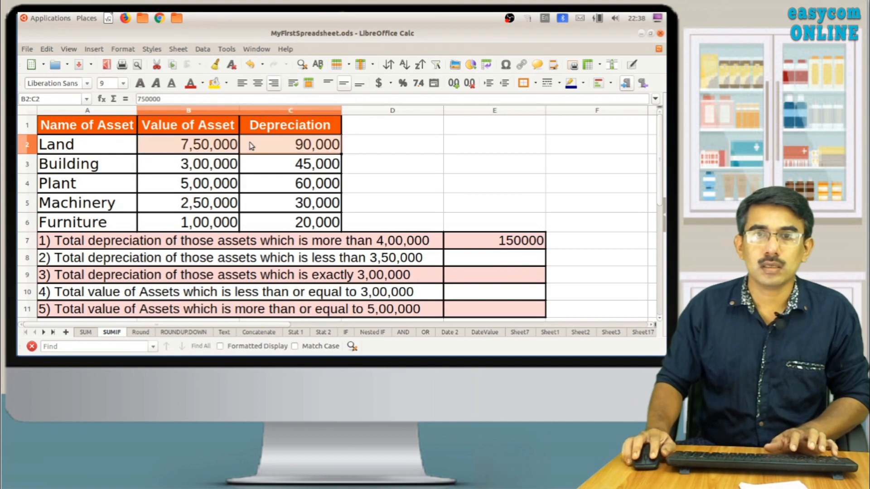
{"action": "left_click_drag", "start_coordinate": [220, 187], "coordinate": [253, 185]}
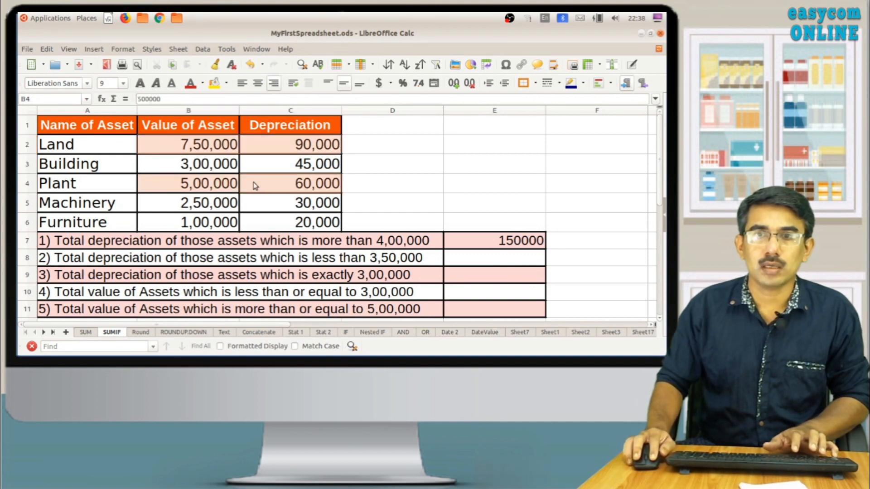
{"action": "left_click", "coordinate": [190, 82]}
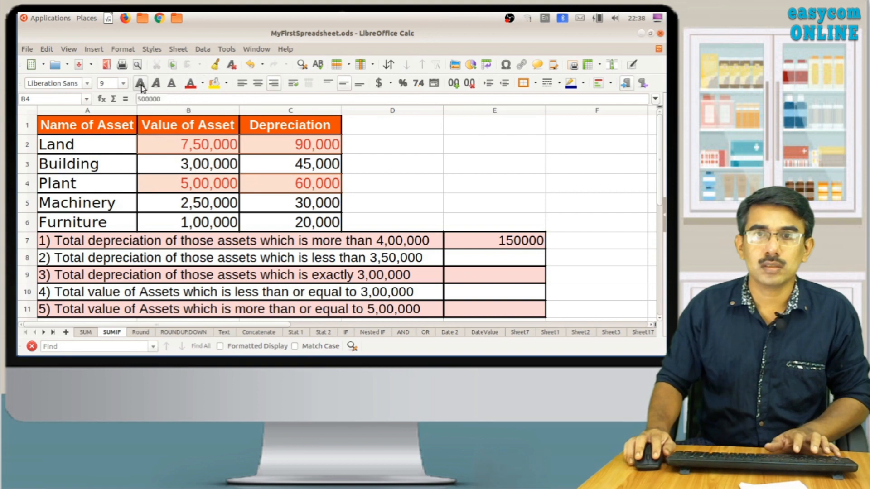
{"action": "left_click", "coordinate": [200, 202]}
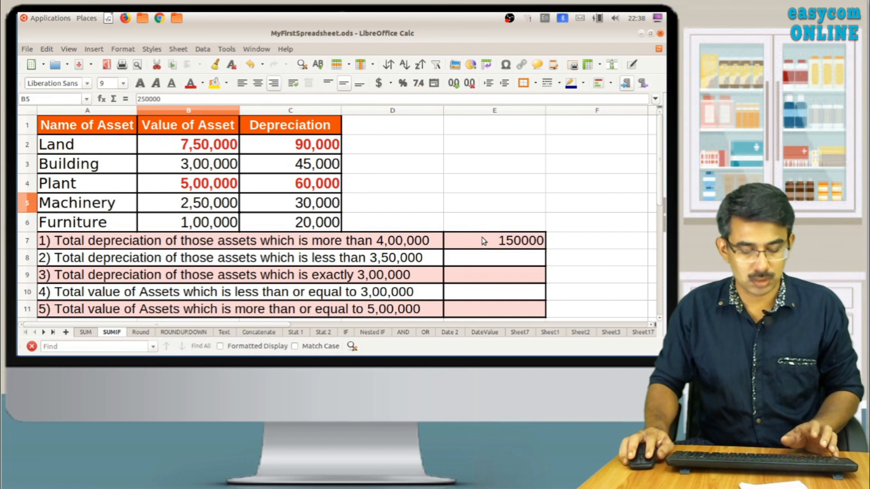
{"action": "key", "text": "ctrl+z"}
- Total the depreciation of assets valued below 3,50,000 in cell E8 with the formula =SUMIF(B2:B6,"<350000",C2:C6)
{"action": "left_click", "coordinate": [491, 262]}
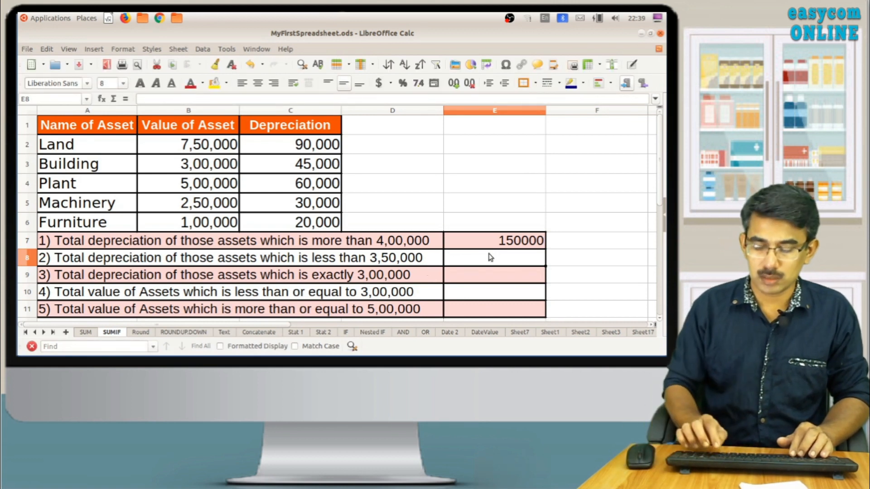
{"action": "type", "text": "=sum"}
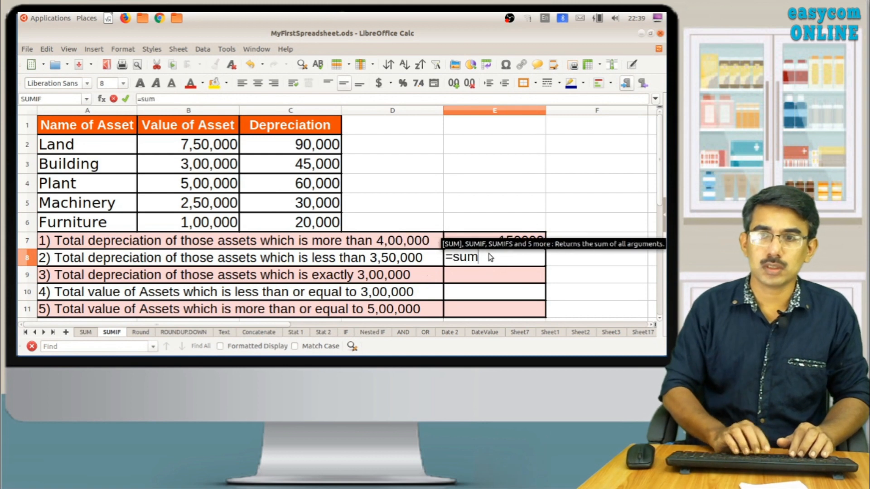
{"action": "type", "text": "if("}
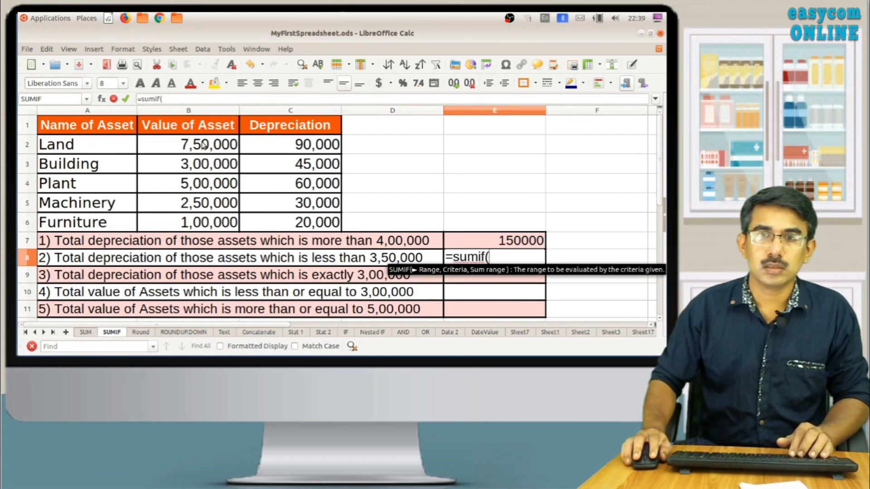
{"action": "left_click_drag", "start_coordinate": [205, 144], "coordinate": [197, 223]}
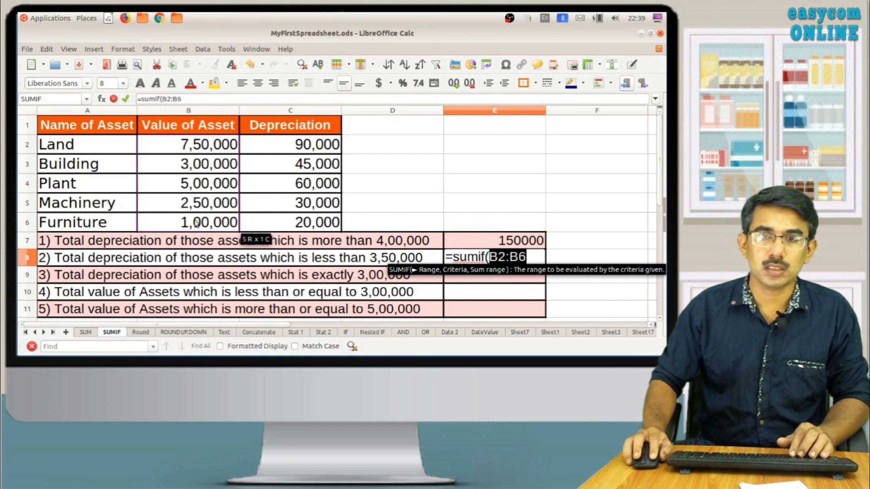
{"action": "type", "text": ",\""}
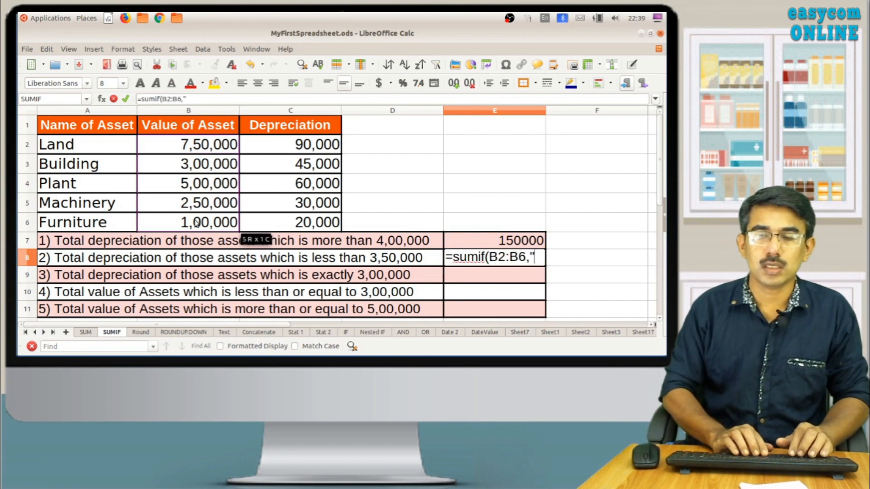
{"action": "type", "text": "<350000"}
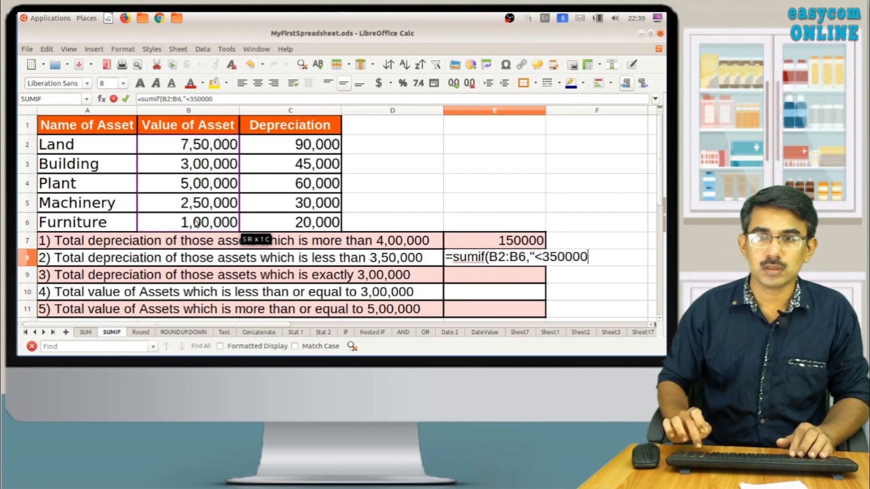
{"action": "type", "text": "\""}
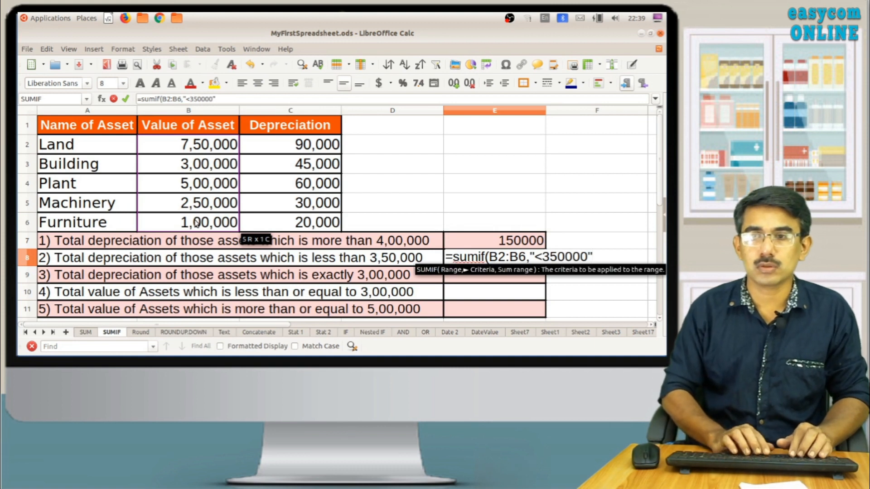
{"action": "type", "text": ","}
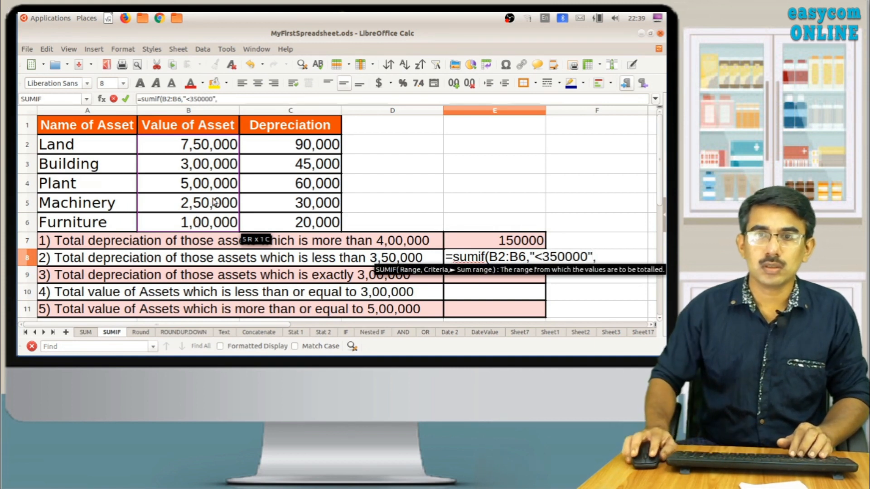
{"action": "left_click_drag", "start_coordinate": [270, 146], "coordinate": [269, 225]}
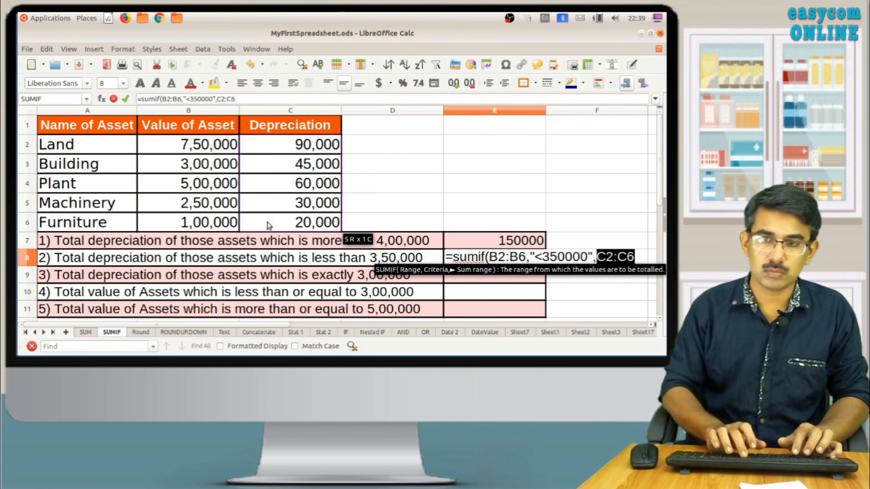
{"action": "type", "text": ")"}
{"action": "key", "text": "Return"}
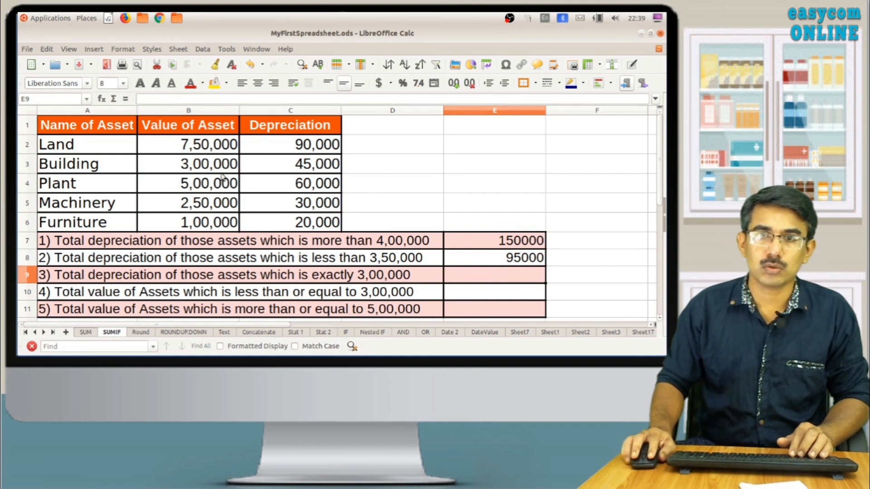
- Mark the Building, Machinery and Furniture values and depreciation in bold red, and undo the formatting
{"action": "left_click", "coordinate": [205, 165]}
{"action": "left_click_drag", "start_coordinate": [205, 166], "coordinate": [244, 168]}
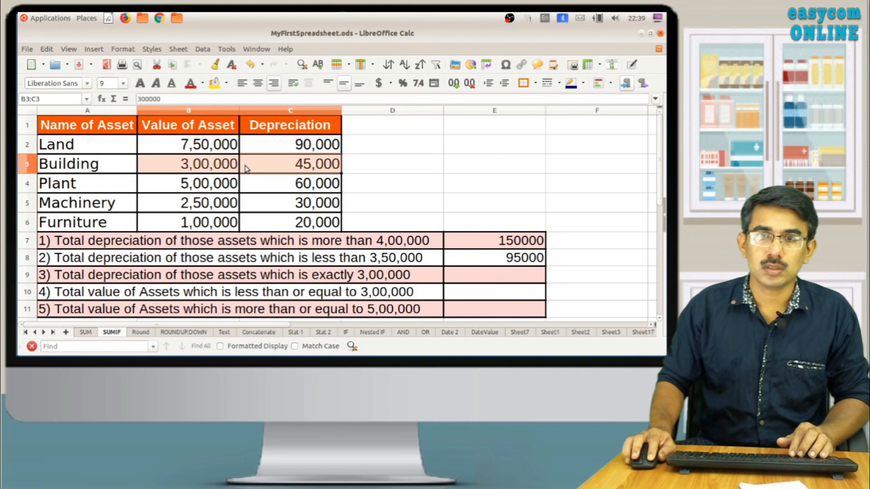
{"action": "left_click_drag", "start_coordinate": [229, 204], "coordinate": [252, 222], "text": "ctrl"}
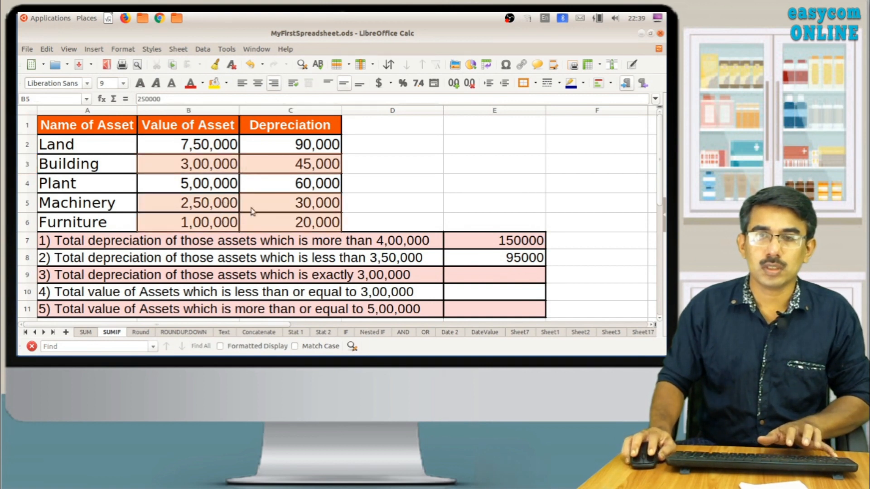
{"action": "left_click", "coordinate": [144, 86]}
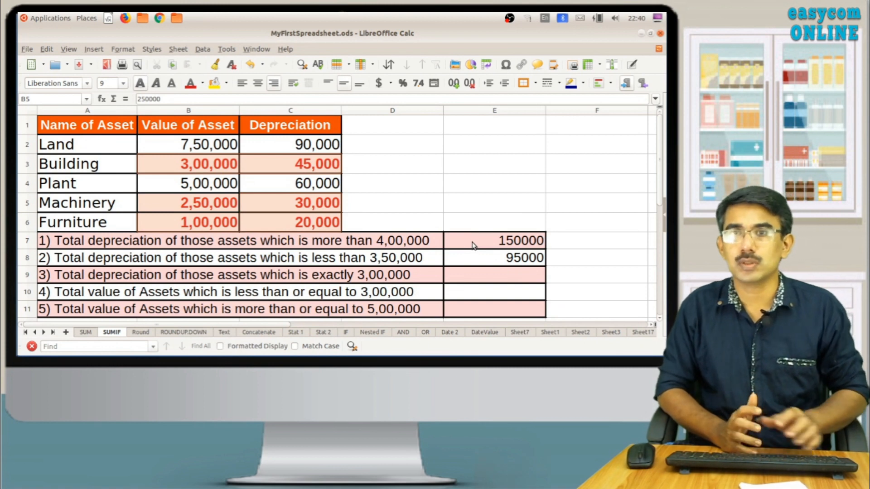
{"action": "key", "text": "ctrl+z"}
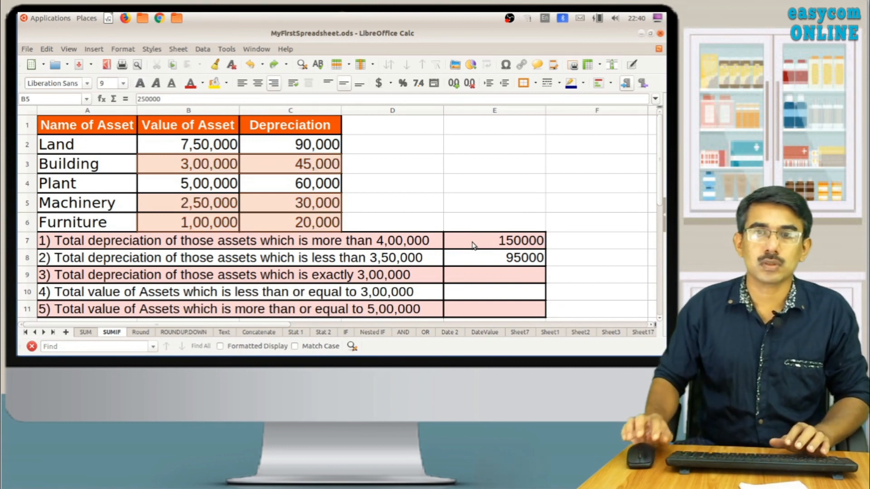
- Total the depreciation of assets valued at exactly 3,00,000 in cell E9 with the formula =SUMIF(B2:B6,"=300000",C2:C6)
{"action": "left_click", "coordinate": [474, 275]}
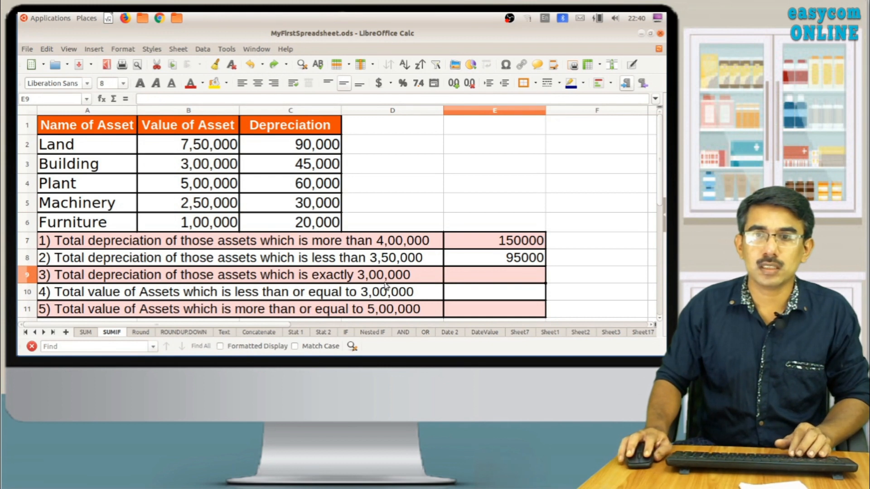
{"action": "type", "text": "="}
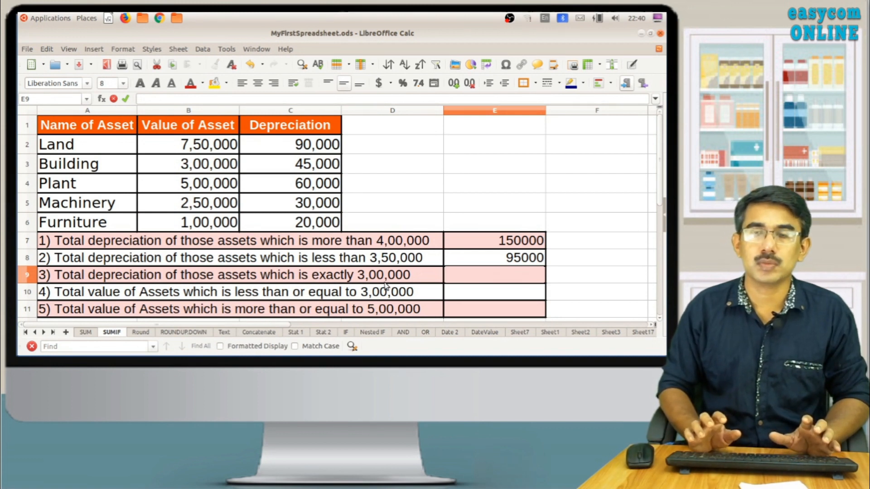
{"action": "type", "text": "=sumif"}
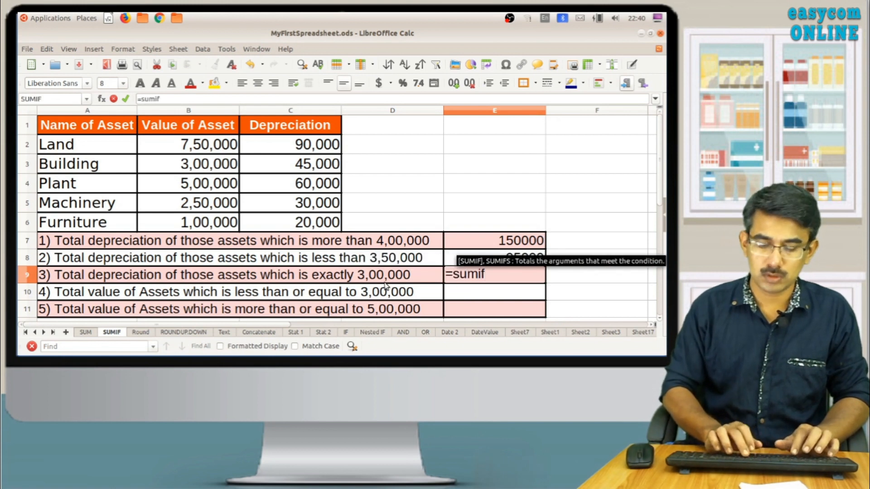
{"action": "type", "text": "("}
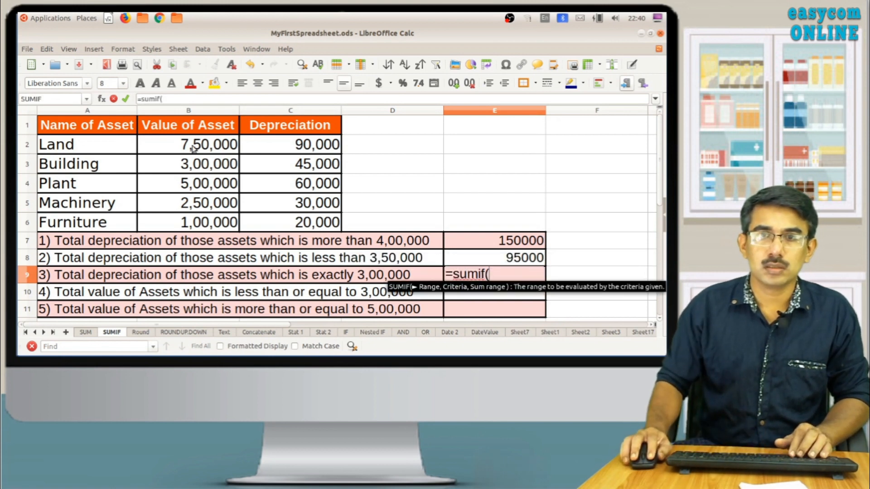
{"action": "left_click_drag", "start_coordinate": [192, 146], "coordinate": [193, 223]}
{"action": "type", "text": ",\""}
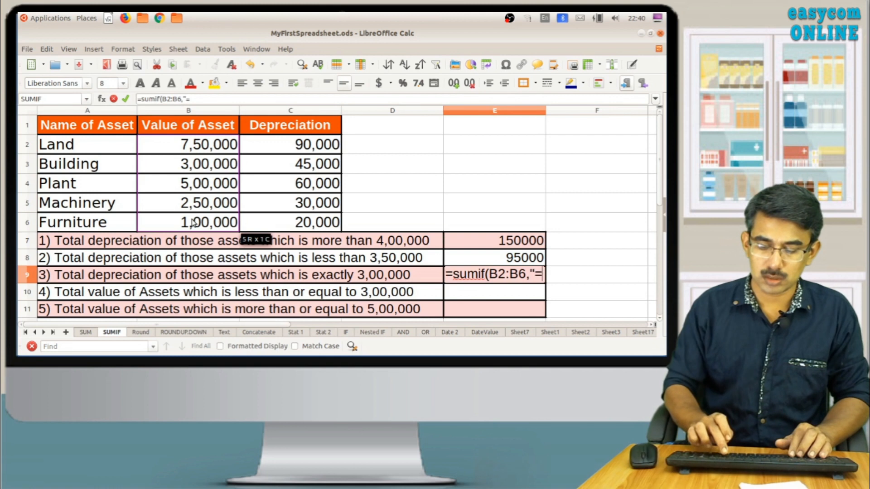
{"action": "type", "text": "=300000"}
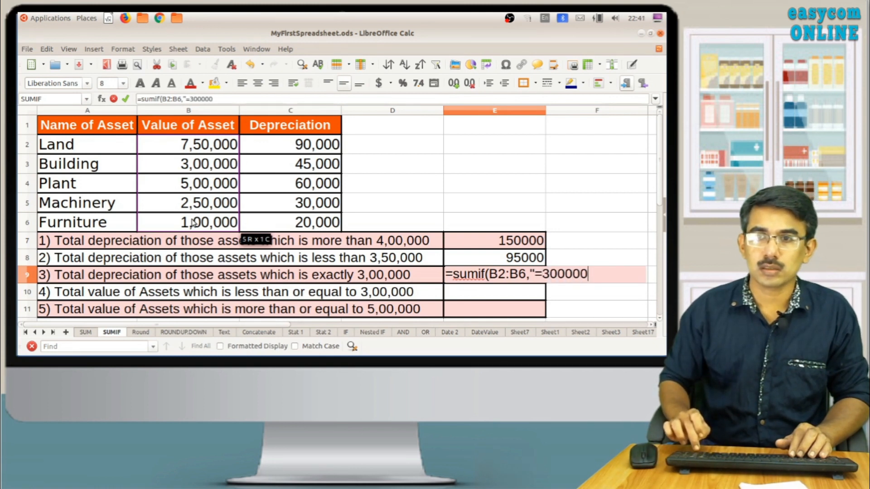
{"action": "type", "text": "\","}
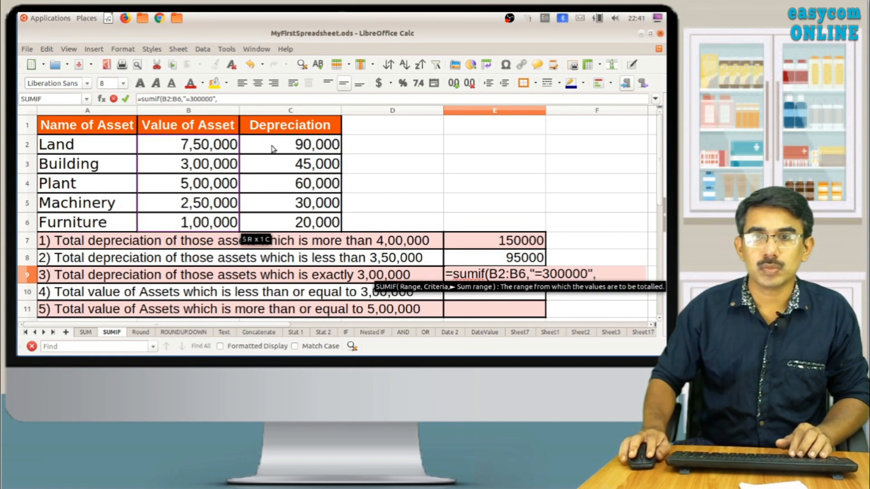
{"action": "left_click_drag", "start_coordinate": [271, 146], "coordinate": [274, 220]}
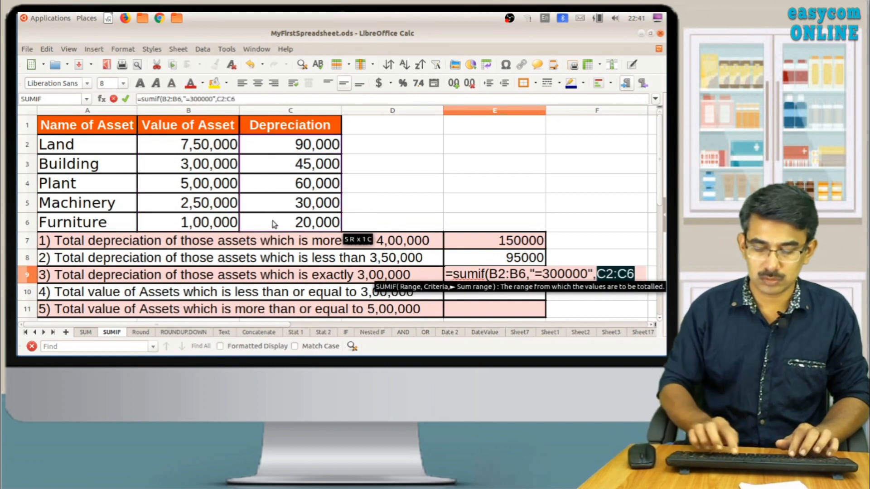
{"action": "type", "text": ")"}
{"action": "key", "text": "Return"}
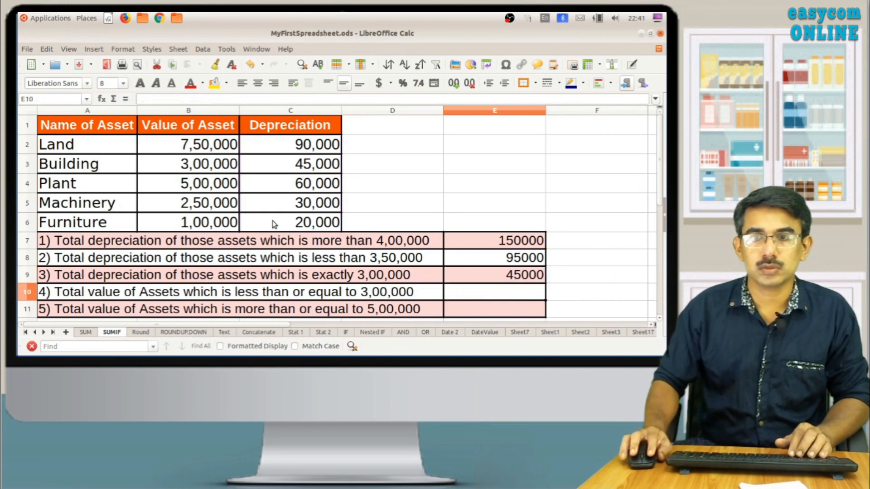
{"action": "left_click", "coordinate": [490, 281]}
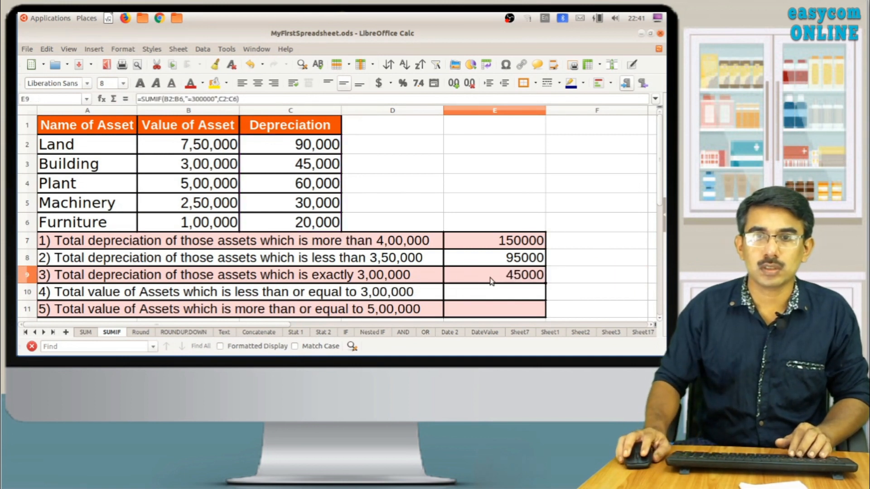
- Mark the Building value and depreciation in bold red, and undo the formatting
{"action": "left_click_drag", "start_coordinate": [206, 165], "coordinate": [249, 165]}
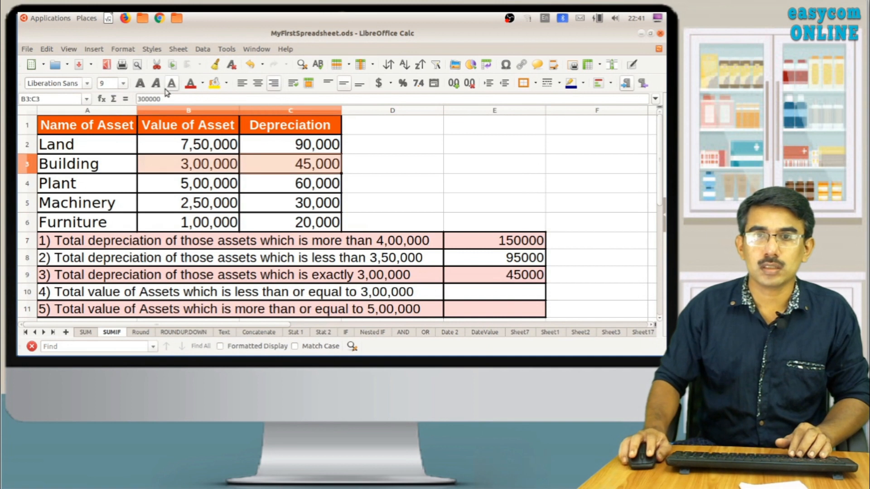
{"action": "left_click", "coordinate": [190, 82]}
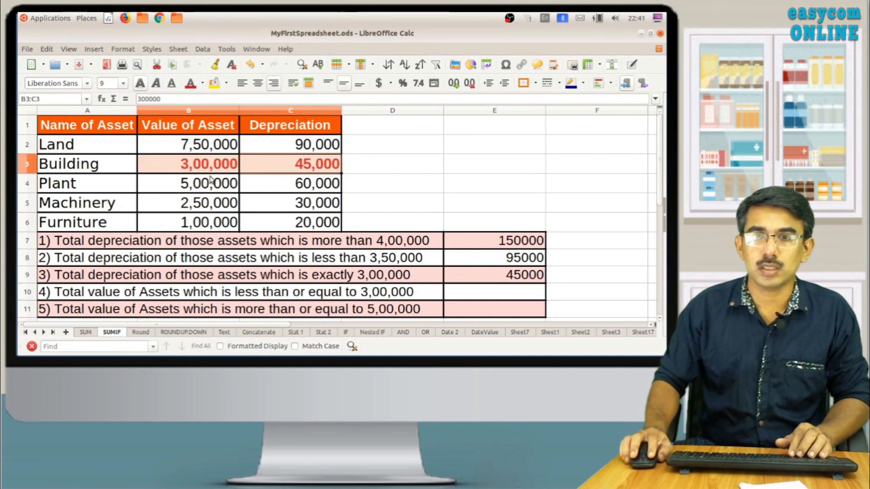
{"action": "left_click", "coordinate": [316, 166]}
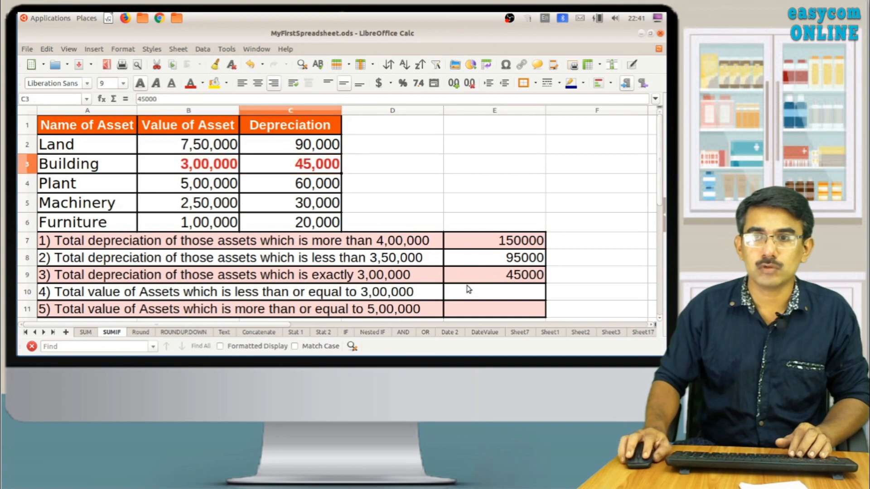
{"action": "left_click", "coordinate": [484, 281]}
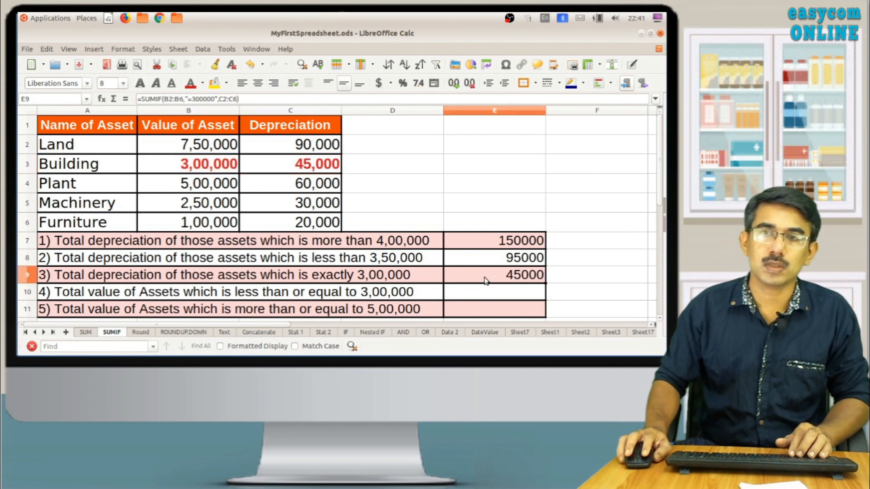
{"action": "key", "text": "ctrl+z"}
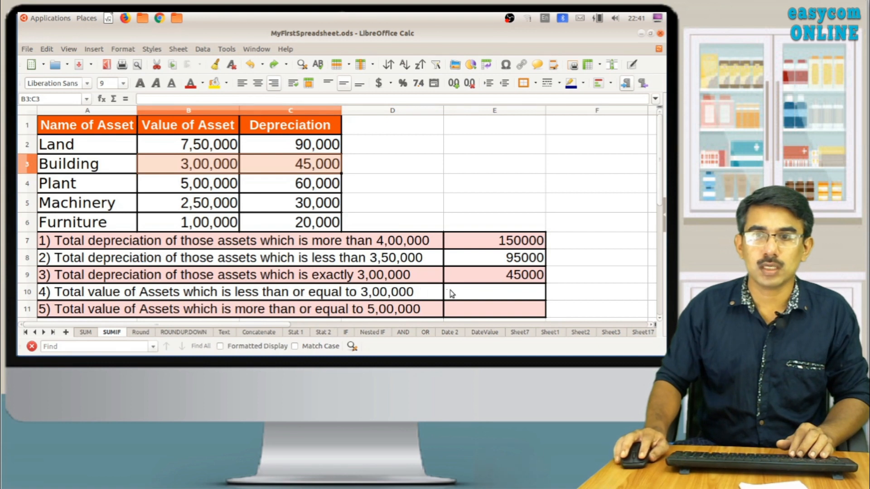
- Total the asset values less than or equal to 3,00,000 in cell E10 with the formula =SUMIF(B2:B6,"<=300000")
{"action": "left_click", "coordinate": [465, 292]}
{"action": "type", "text": "=sumif("}
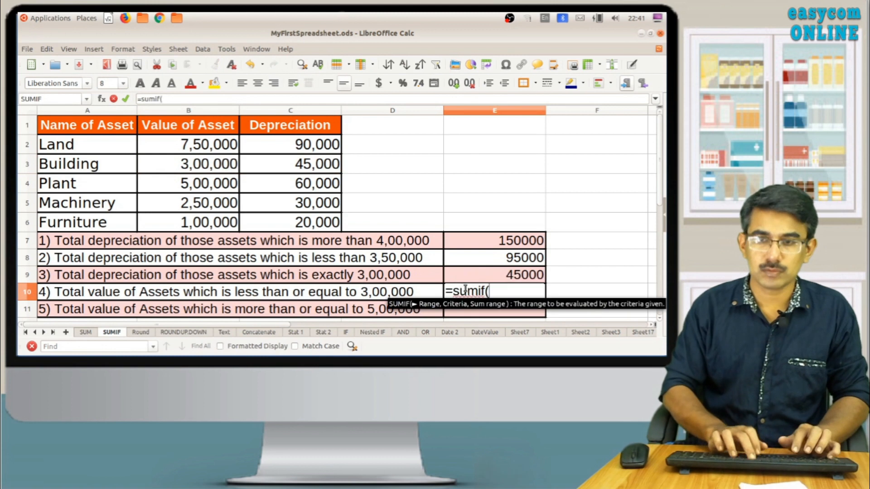
{"action": "left_click_drag", "start_coordinate": [206, 146], "coordinate": [194, 227]}
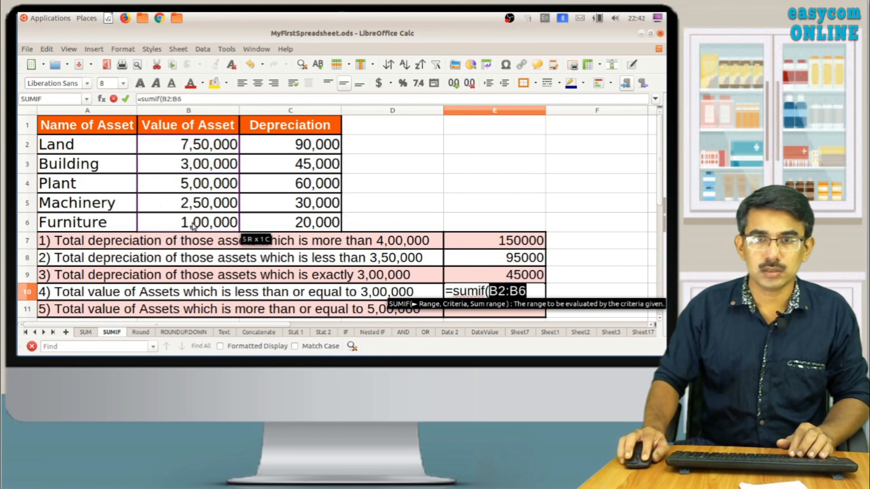
{"action": "type", "text": ","}
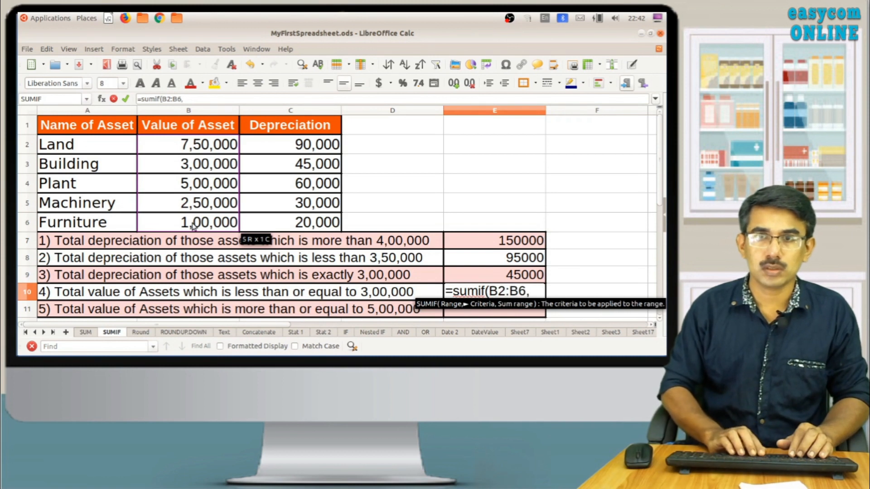
{"action": "type", "text": "\""}
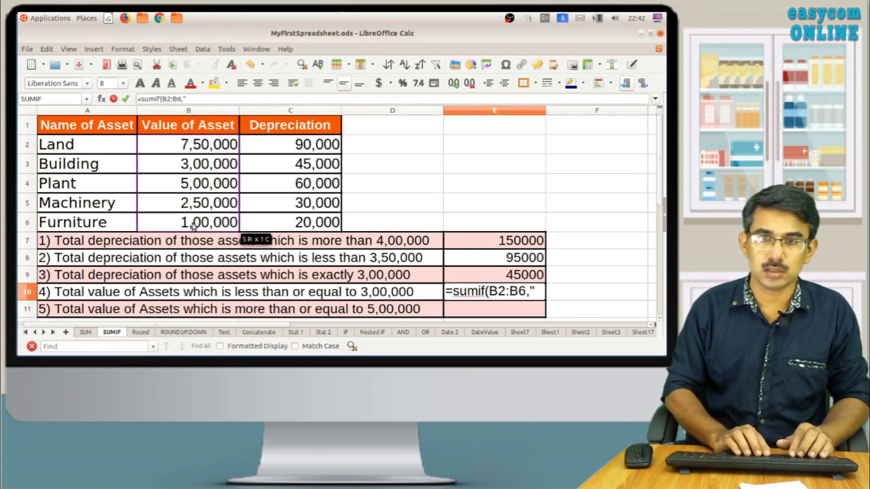
{"action": "type", "text": "<="}
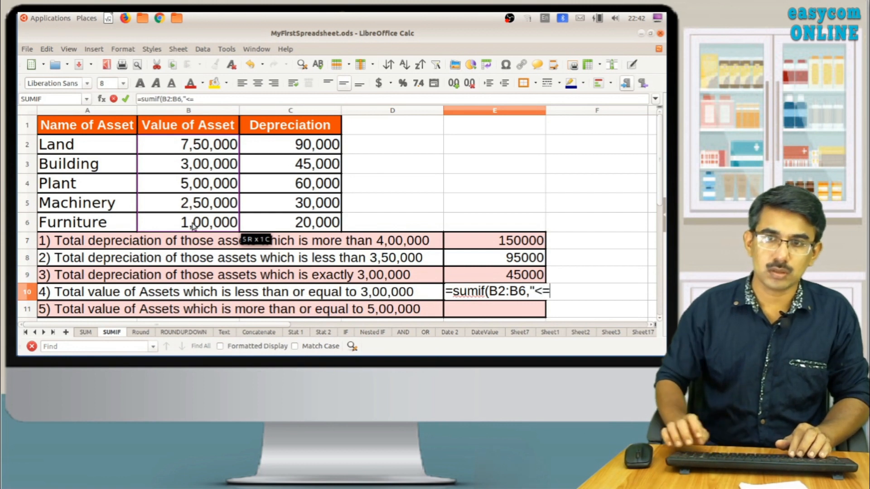
{"action": "type", "text": "300"}
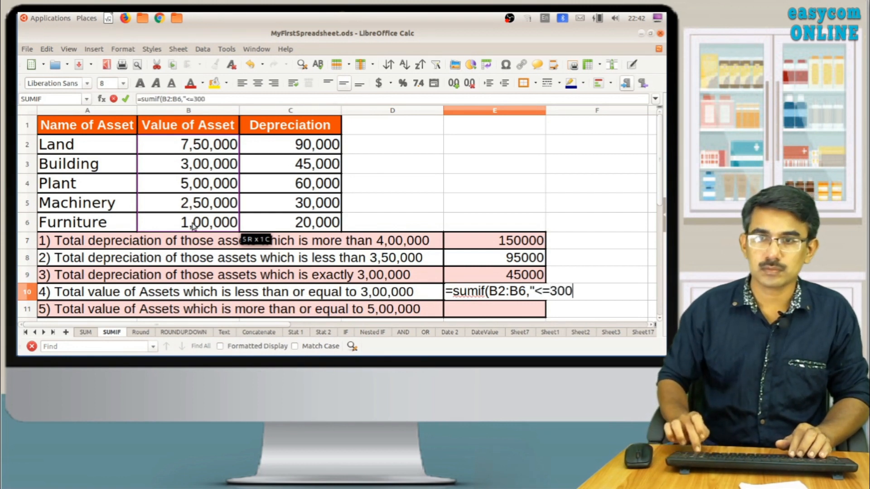
{"action": "type", "text": "000\""}
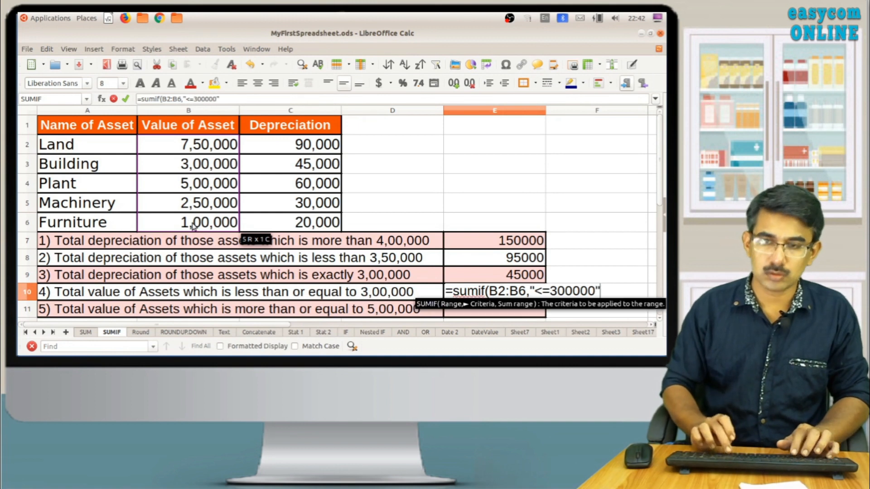
{"action": "type", "text": ","}
{"action": "key", "text": "BackSpace"}
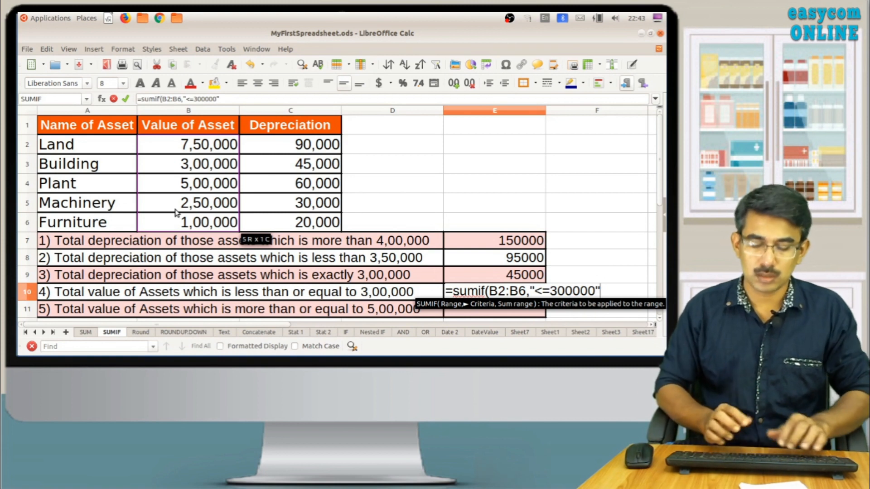
{"action": "type", "text": ")"}
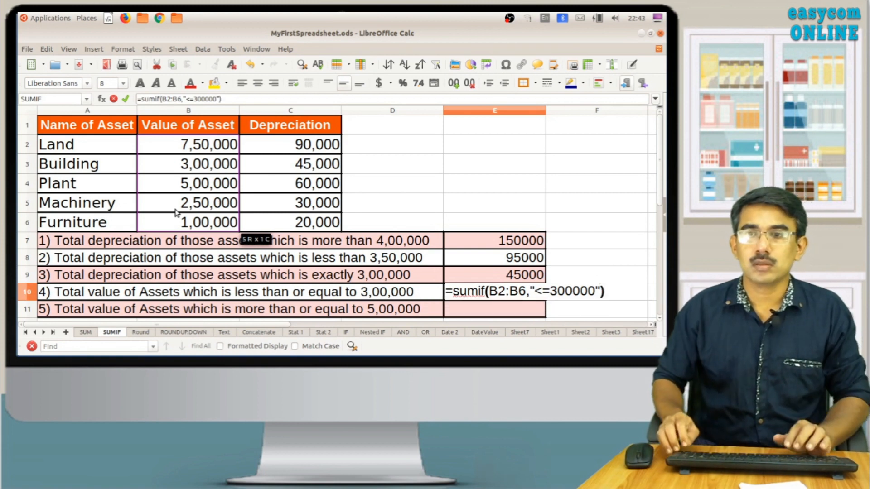
{"action": "key", "text": "Return"}
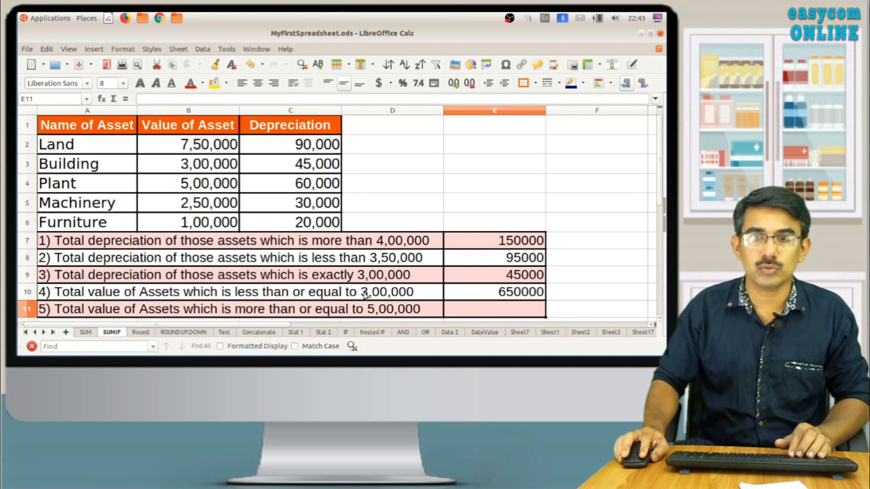
- Mark the asset values of Building, Machinery and Furniture in bold red
{"action": "left_click", "coordinate": [211, 221]}
{"action": "left_click", "coordinate": [210, 209], "text": "ctrl"}
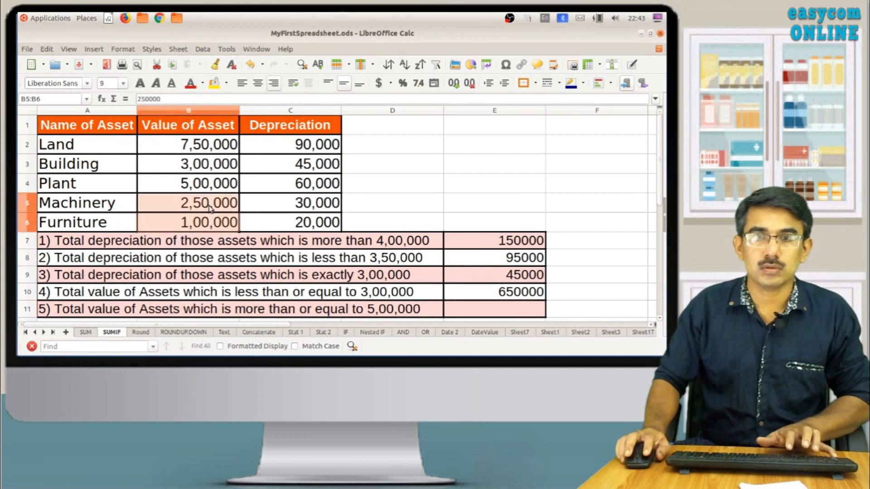
{"action": "left_click", "coordinate": [203, 167], "text": "ctrl"}
{"action": "left_click", "coordinate": [190, 83]}
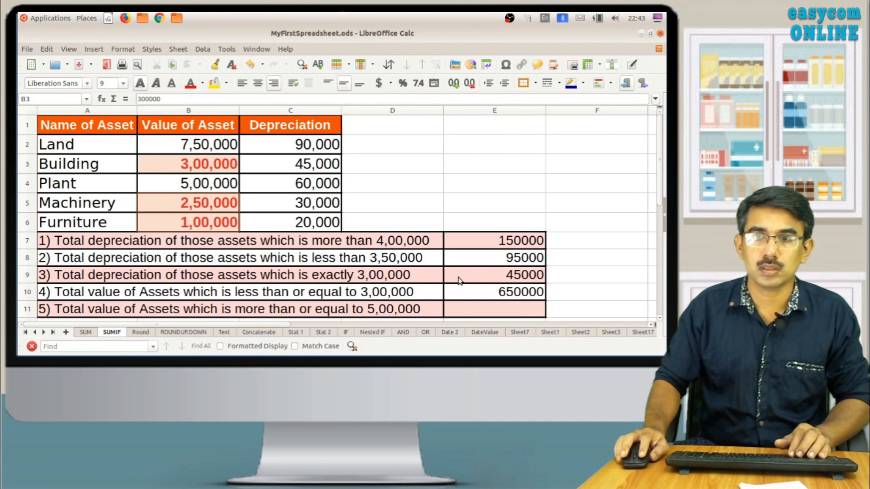
- Total the asset values more than or equal to 5,00,000 in cell E11 with the formula =SUMIF(B2:B6,">=500000")
{"action": "left_click", "coordinate": [472, 314]}
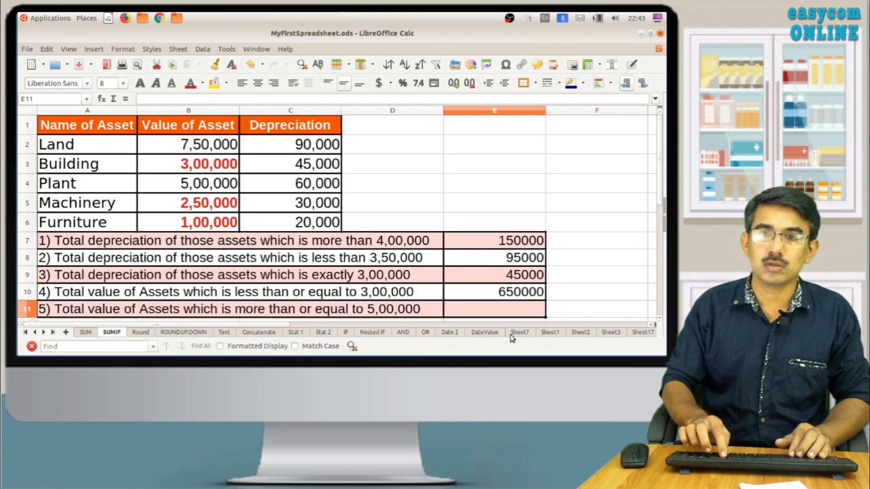
{"action": "type", "text": "=sumif("}
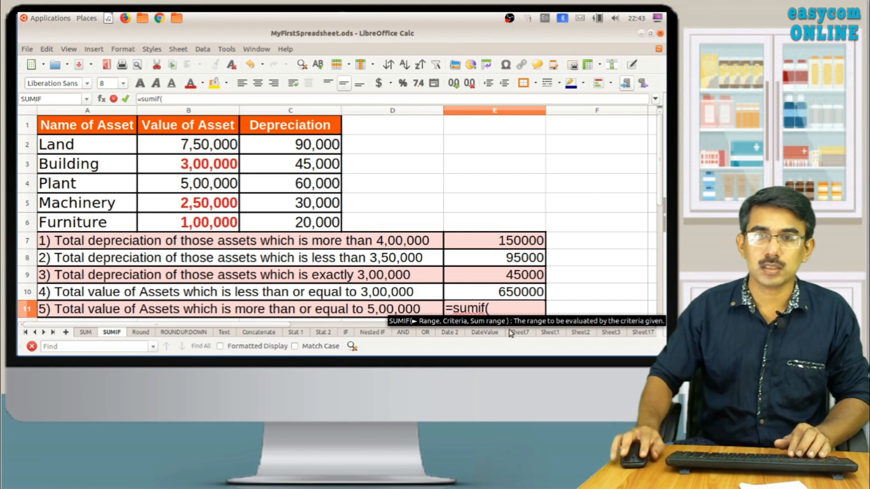
{"action": "left_click_drag", "start_coordinate": [230, 151], "coordinate": [215, 226]}
{"action": "type", "text": ","}
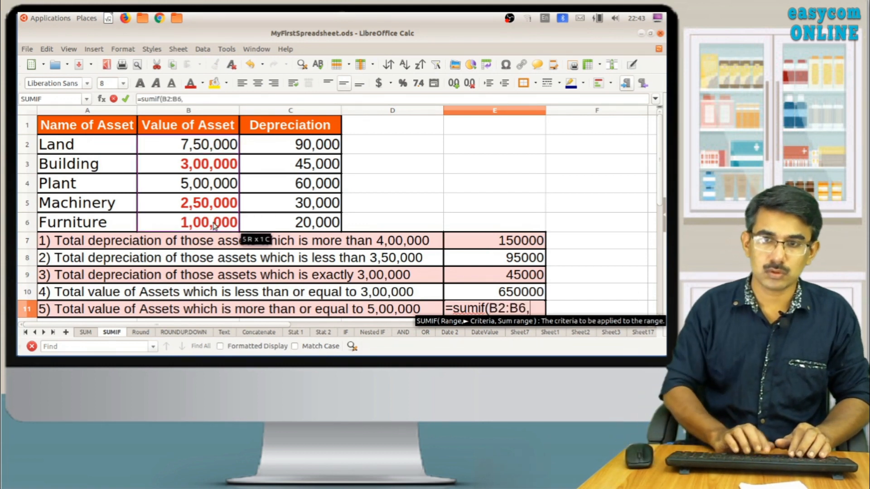
{"action": "type", "text": "\""}
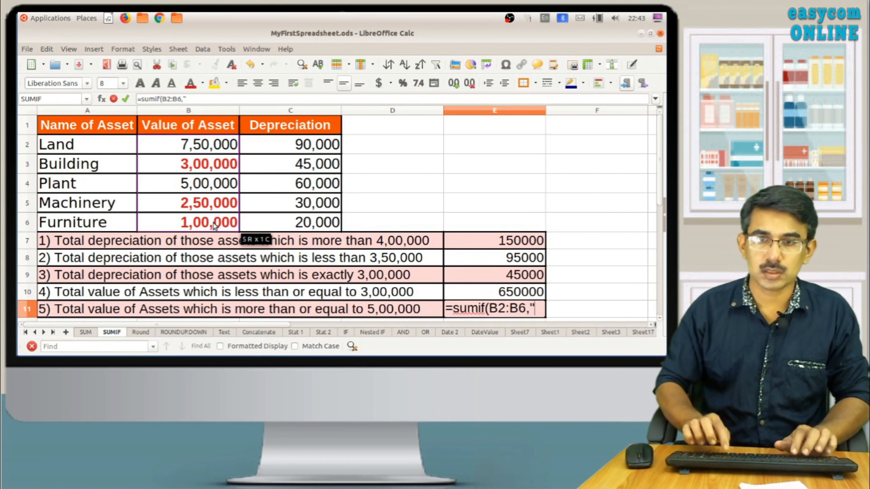
{"action": "type", "text": ">="}
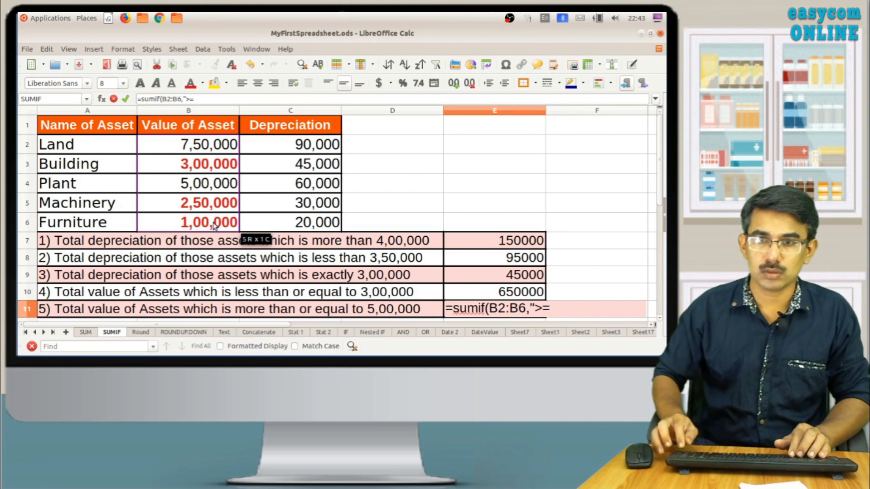
{"action": "type", "text": "500000"}
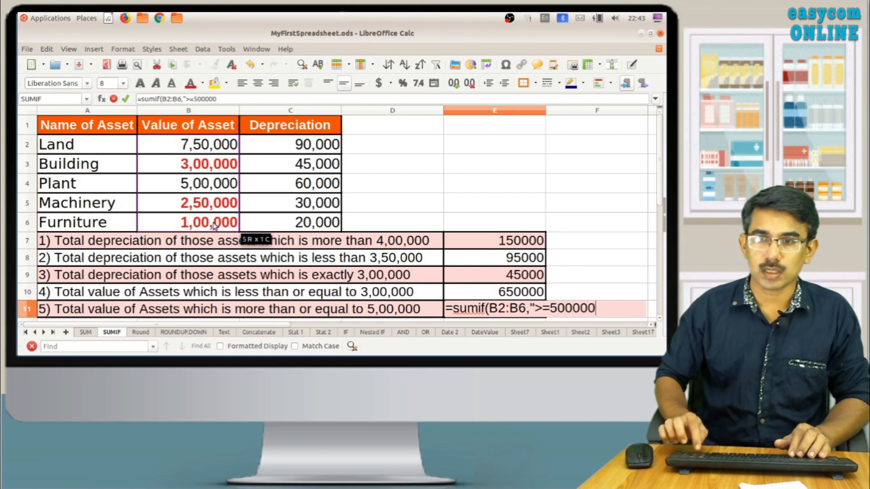
{"action": "type", "text": "\")"}
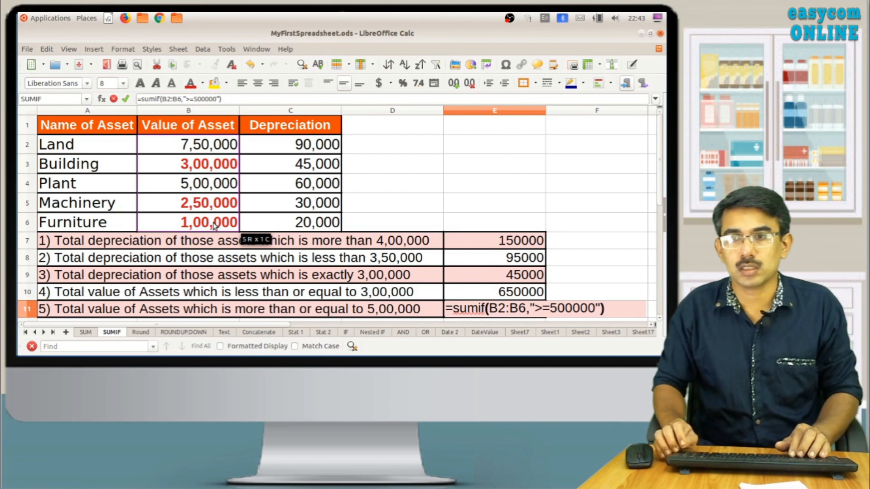
{"action": "key", "text": "Return"}
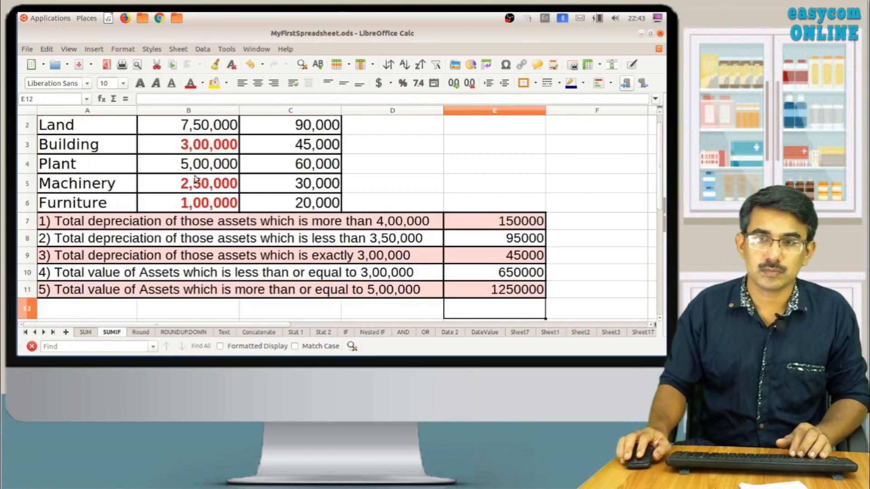
- Check the Land and Plant values in column B against the total in E11 for assets of 5,00,000 or more
{"action": "scroll", "coordinate": [197, 182], "scroll_direction": "up", "scroll_amount": 1}
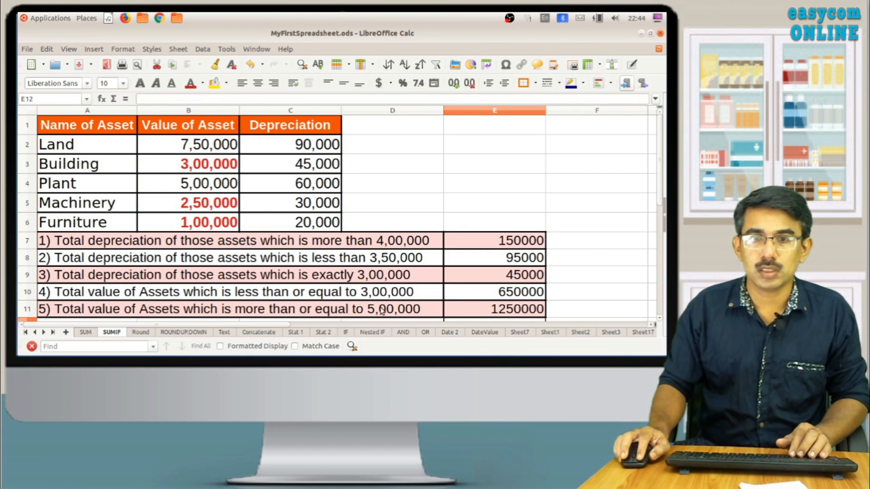
{"action": "left_click", "coordinate": [219, 184]}
{"action": "left_click", "coordinate": [204, 145]}
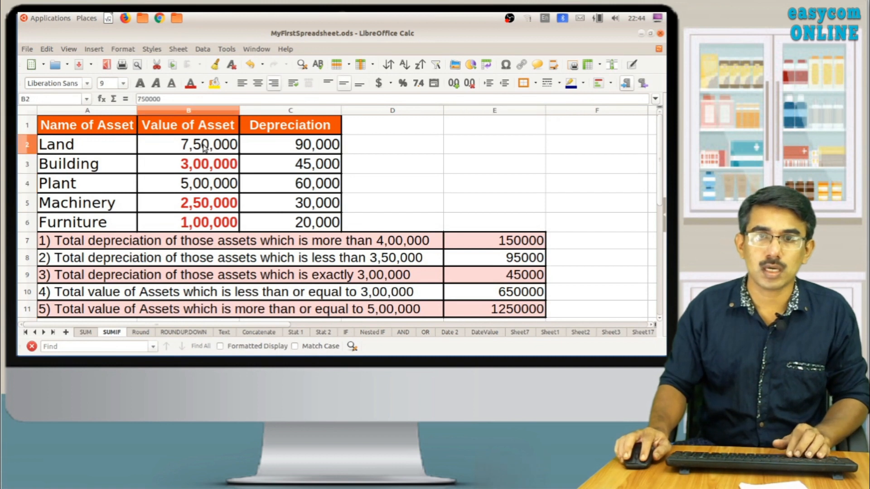
{"action": "left_click", "coordinate": [198, 187]}
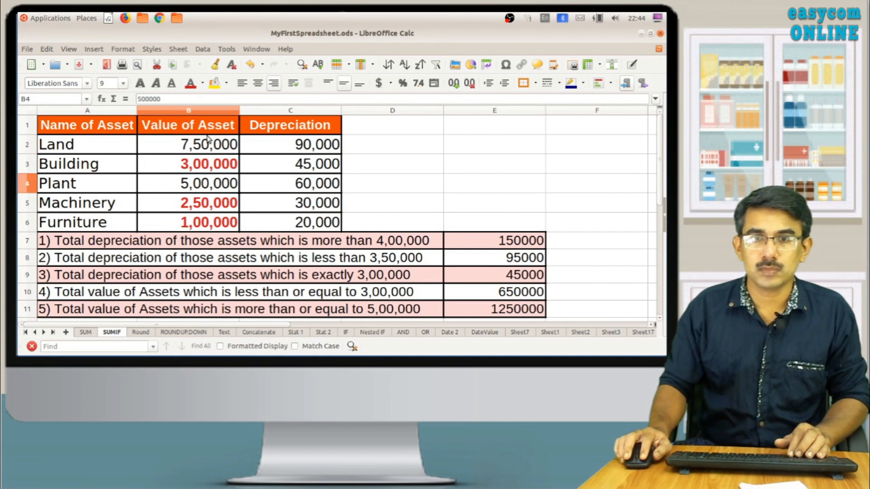
{"action": "left_click", "coordinate": [472, 312]}
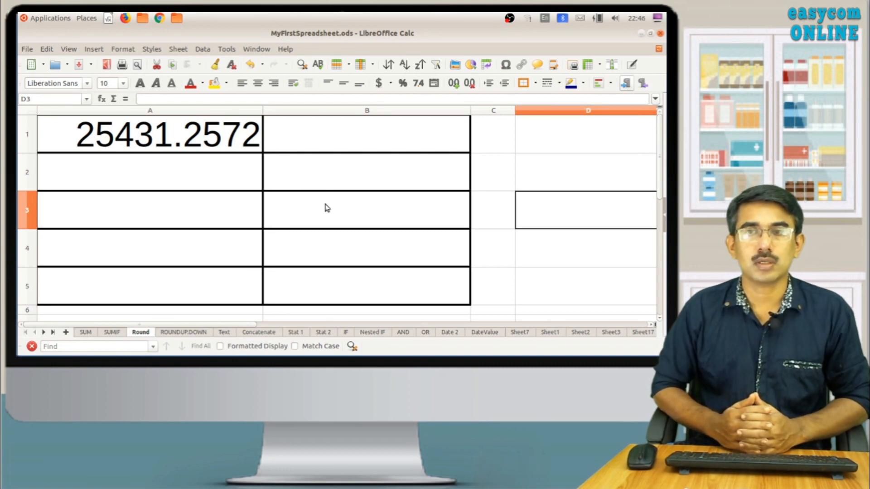
- On the Round sheet, round the number in A1 to two decimal places in cell B1 with the formula =round(A1,2)
{"action": "left_click", "coordinate": [307, 141]}
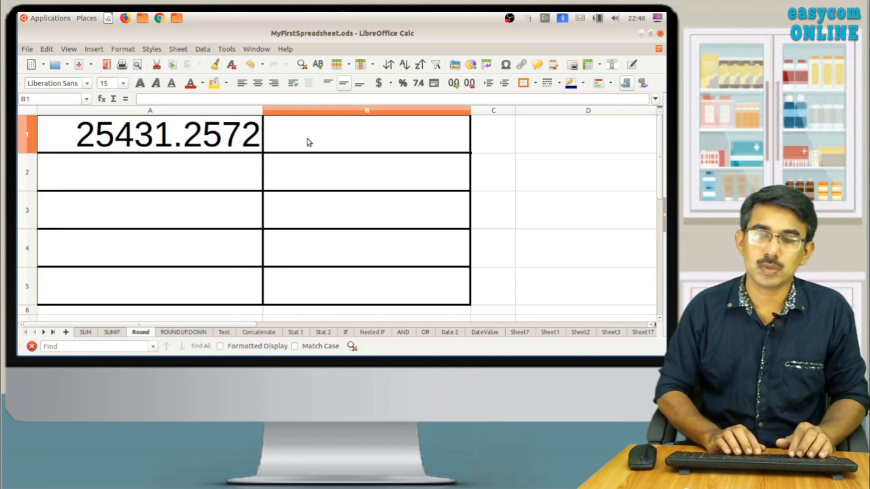
{"action": "type", "text": "=round"}
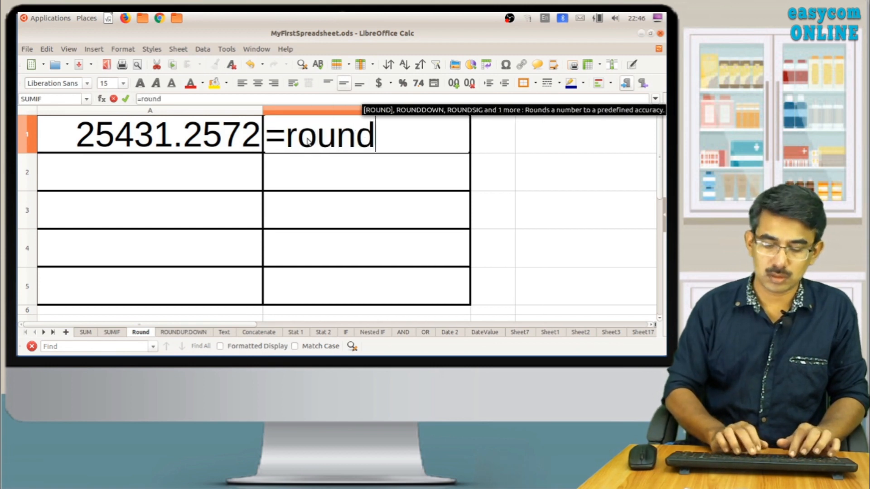
{"action": "type", "text": "("}
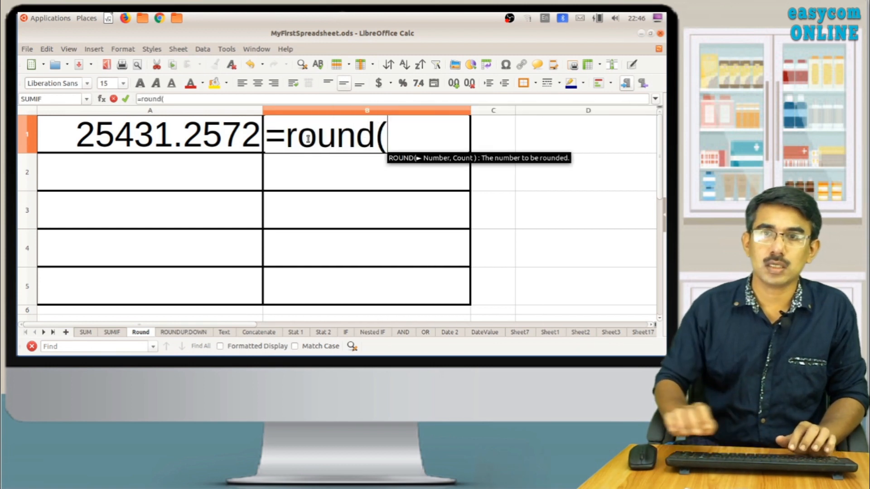
{"action": "left_click", "coordinate": [169, 132]}
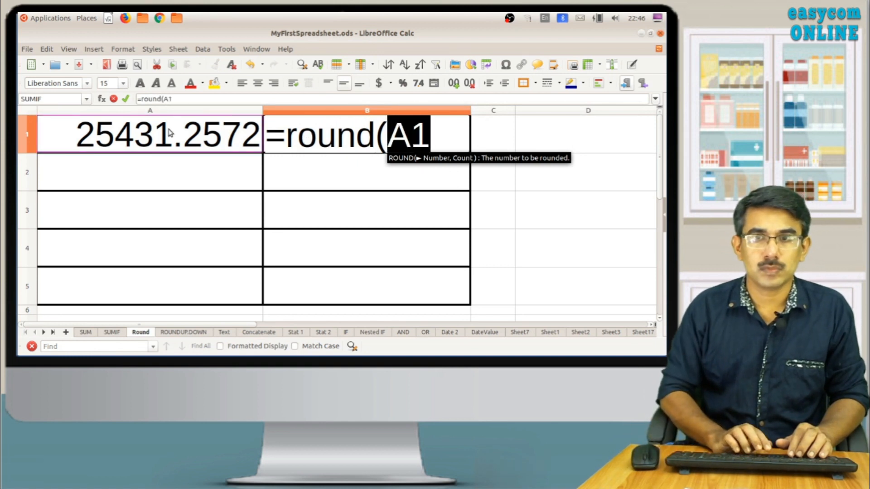
{"action": "type", "text": ","}
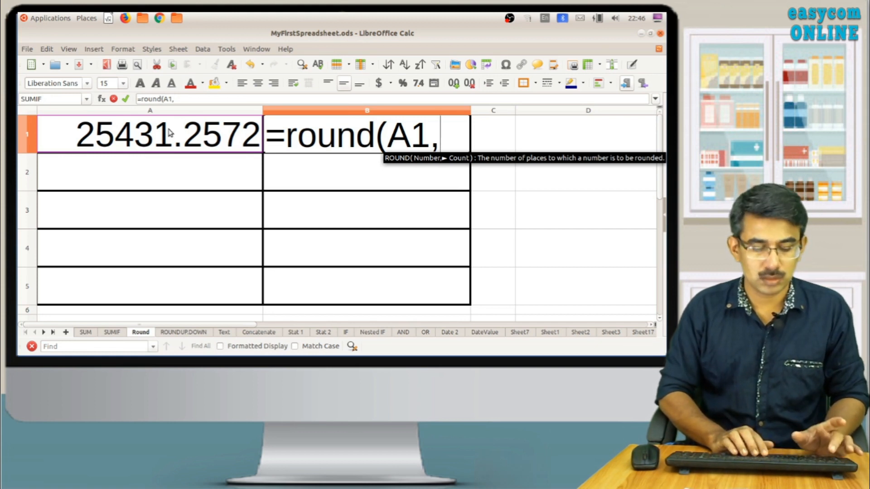
{"action": "type", "text": "2"}
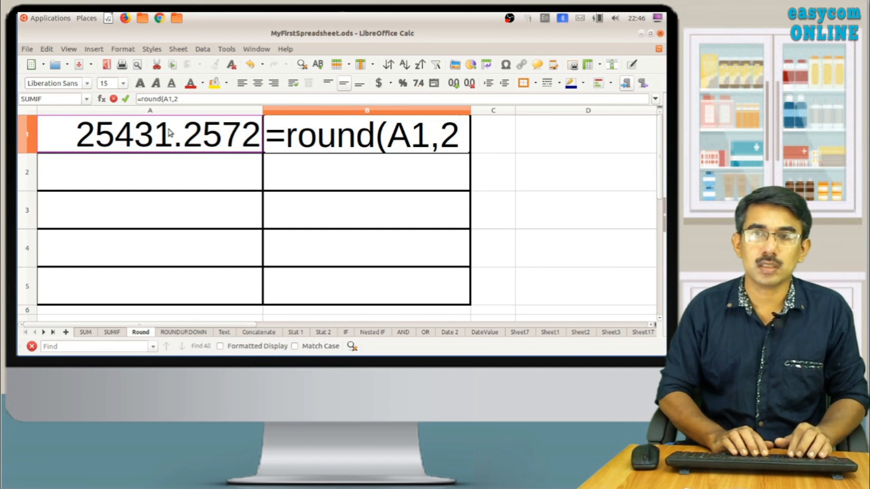
{"action": "type", "text": ")"}
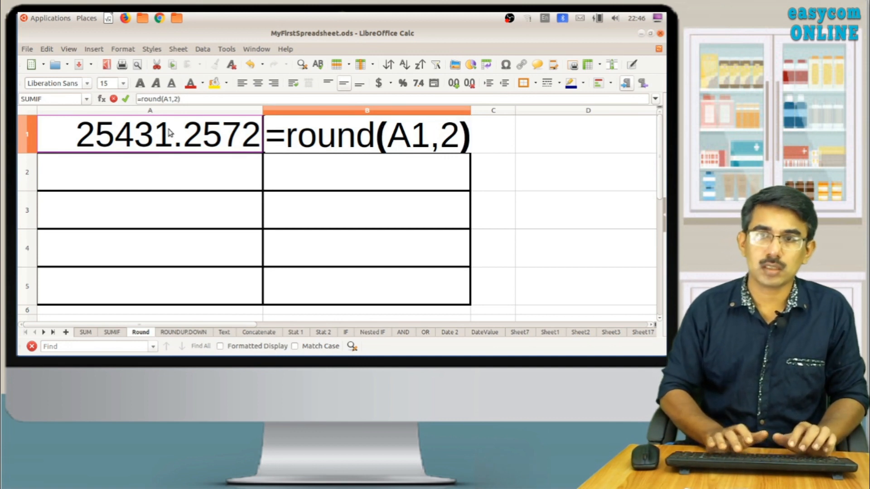
{"action": "key", "text": "Return"}
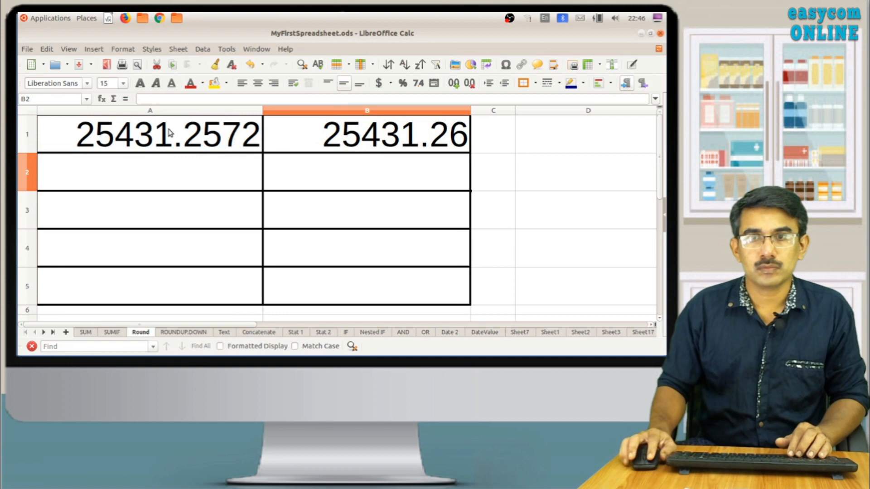
- Enter 25431.2572 in cell A2 and round it to one decimal place in B2 with the formula =round(A2,1)
{"action": "left_click", "coordinate": [169, 132]}
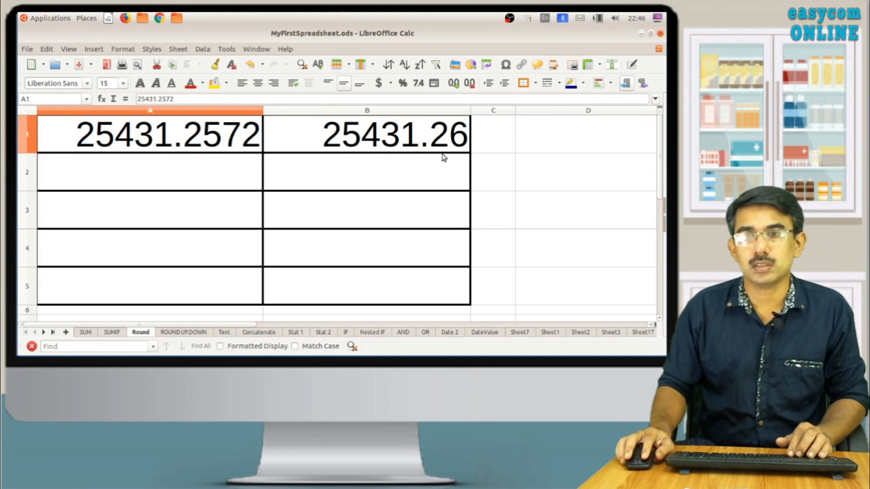
{"action": "left_click", "coordinate": [205, 172]}
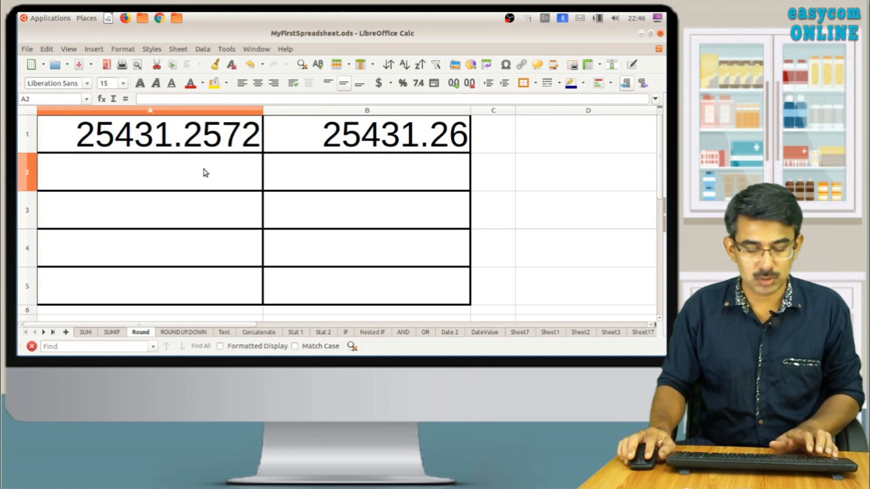
{"action": "type", "text": "25431.2572"}
{"action": "left_click", "coordinate": [338, 179]}
{"action": "type", "text": "=round("}
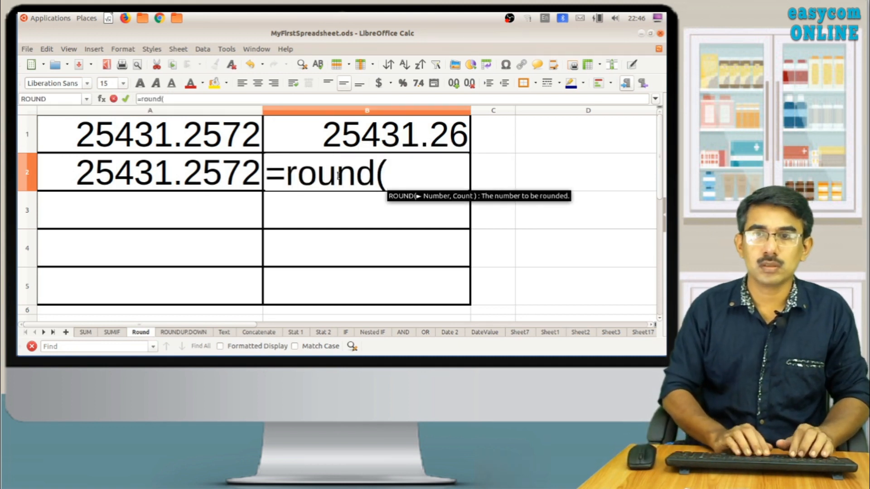
{"action": "left_click", "coordinate": [214, 177]}
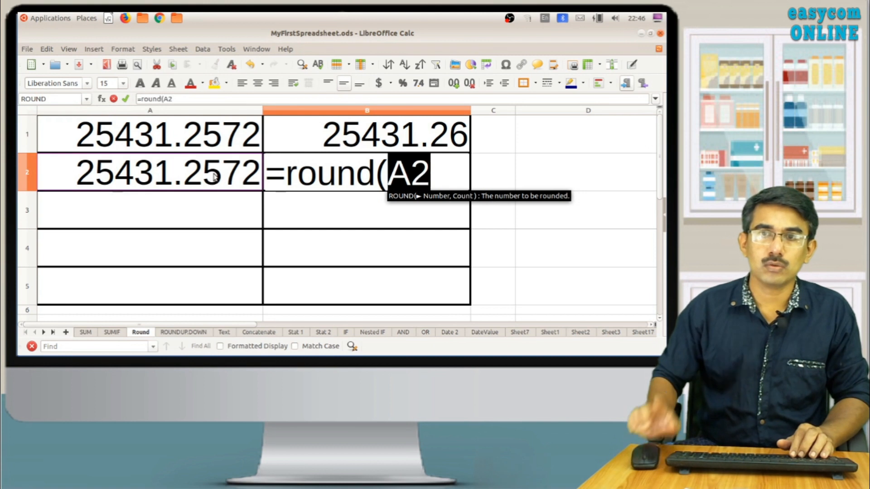
{"action": "type", "text": ","}
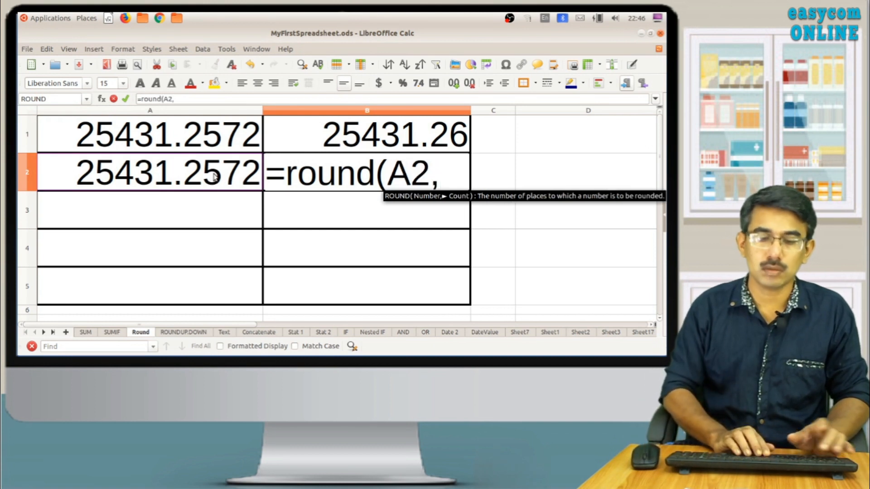
{"action": "type", "text": "1"}
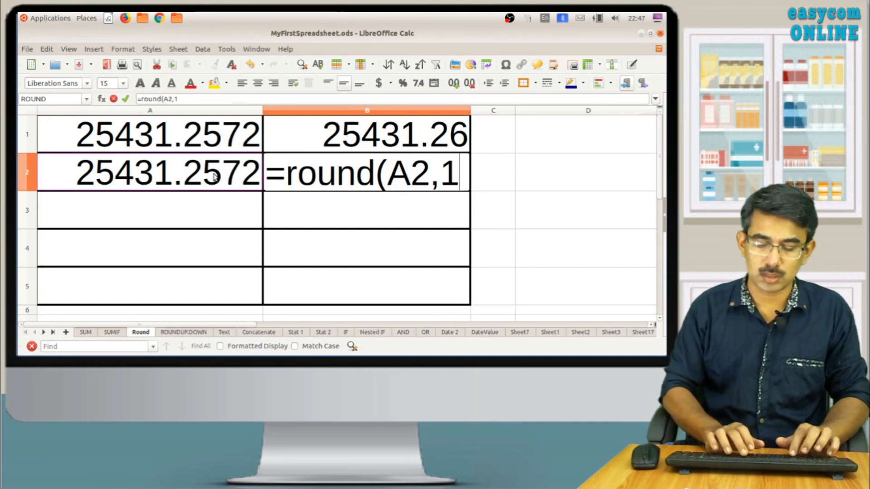
{"action": "type", "text": ")"}
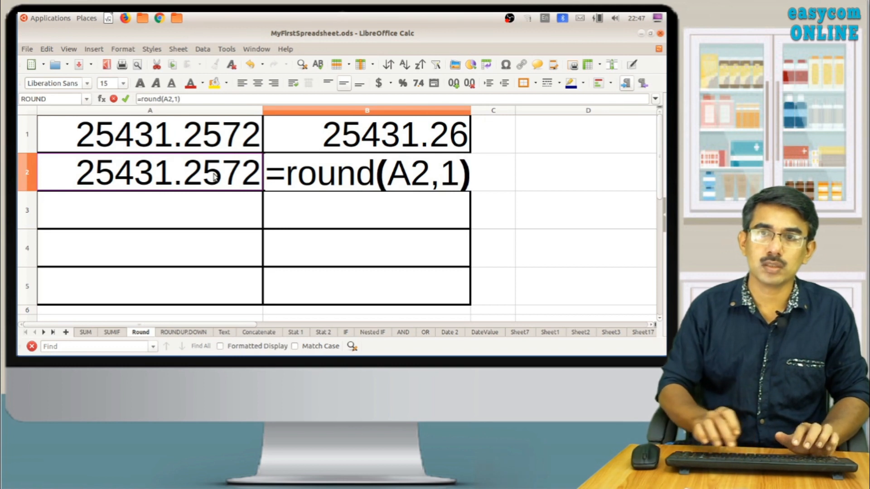
{"action": "key", "text": "Return"}
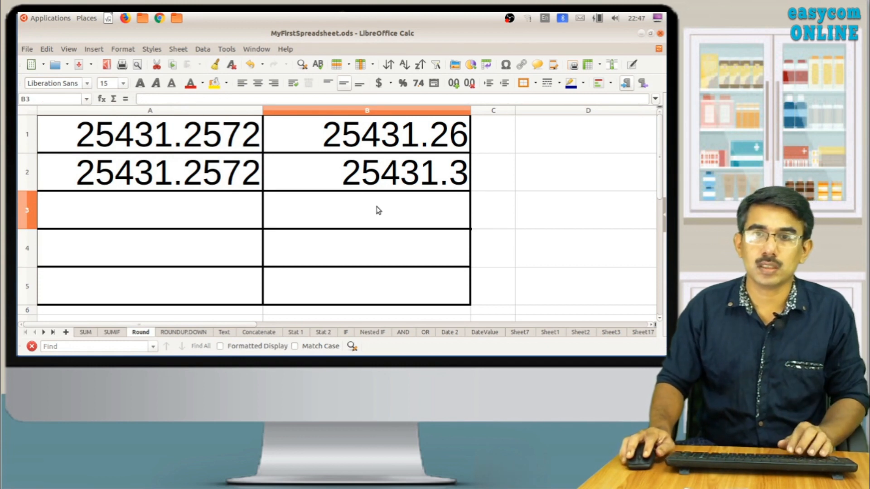
- Enter 25431.2572 in cell A3 and round it to a whole number in B3 with the formula =round(A3,0)
{"action": "left_click", "coordinate": [218, 220]}
{"action": "type", "text": "25431.2572"}
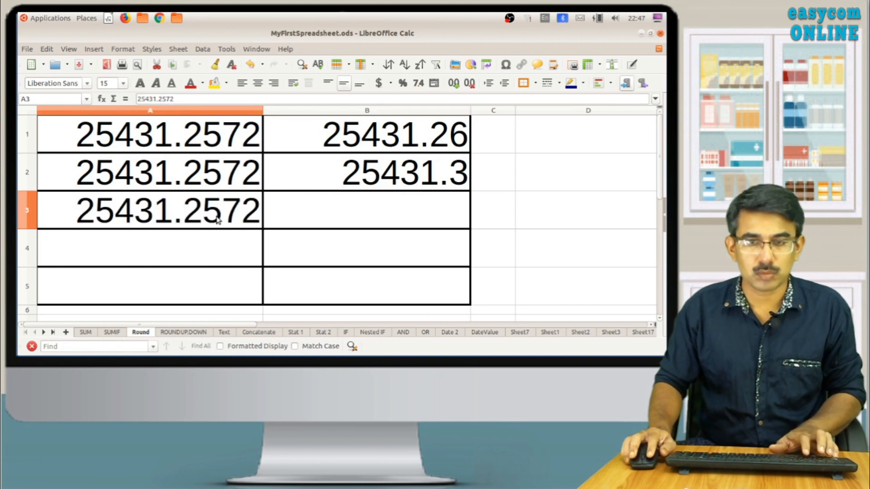
{"action": "left_click", "coordinate": [313, 221]}
{"action": "type", "text": "=rond"}
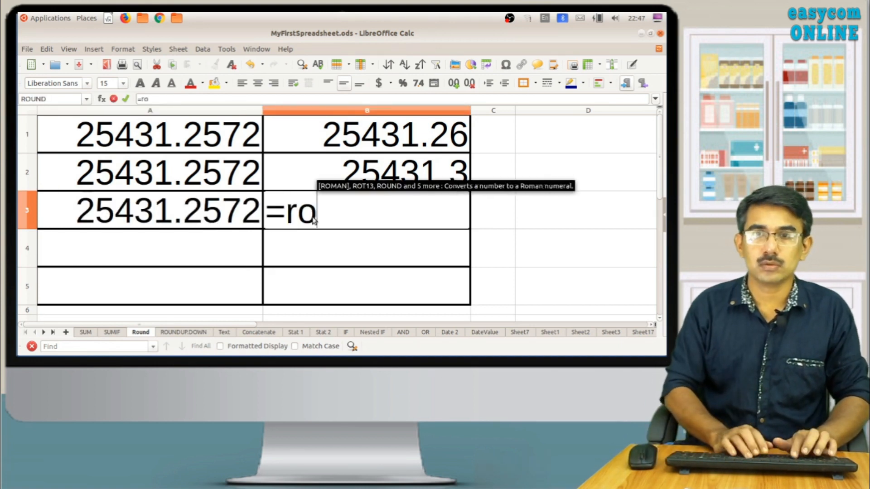
{"action": "key", "text": "BackSpace"}
{"action": "key", "text": "BackSpace"}
{"action": "type", "text": "und("}
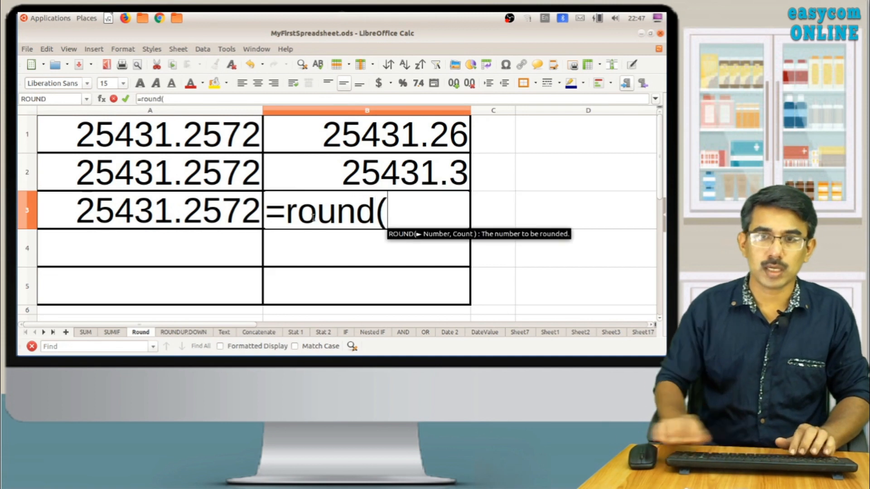
{"action": "left_click", "coordinate": [211, 218]}
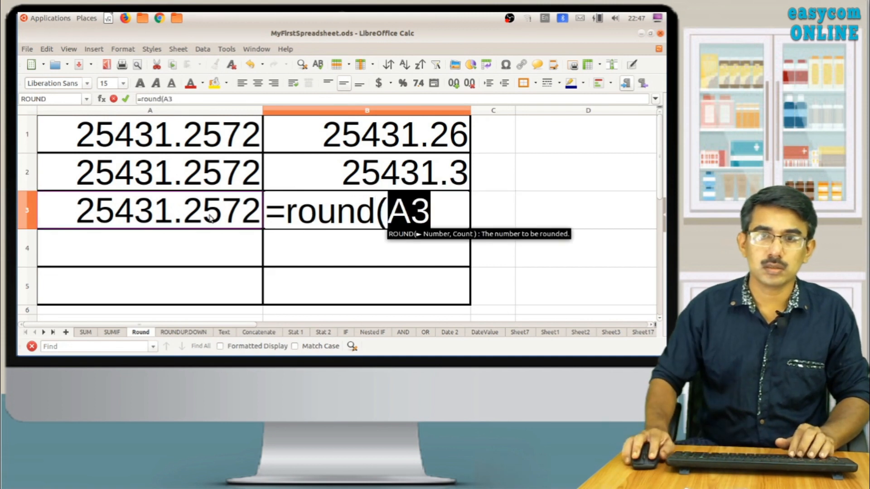
{"action": "type", "text": ",0)"}
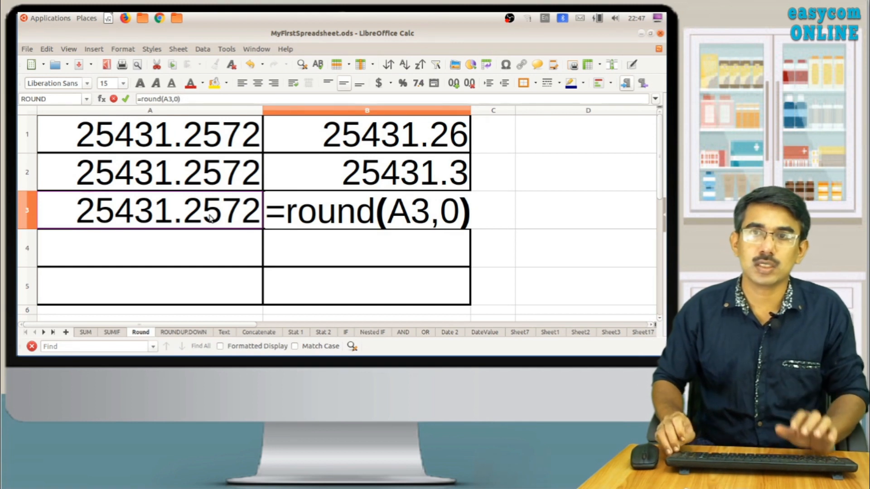
{"action": "key", "text": "Return"}
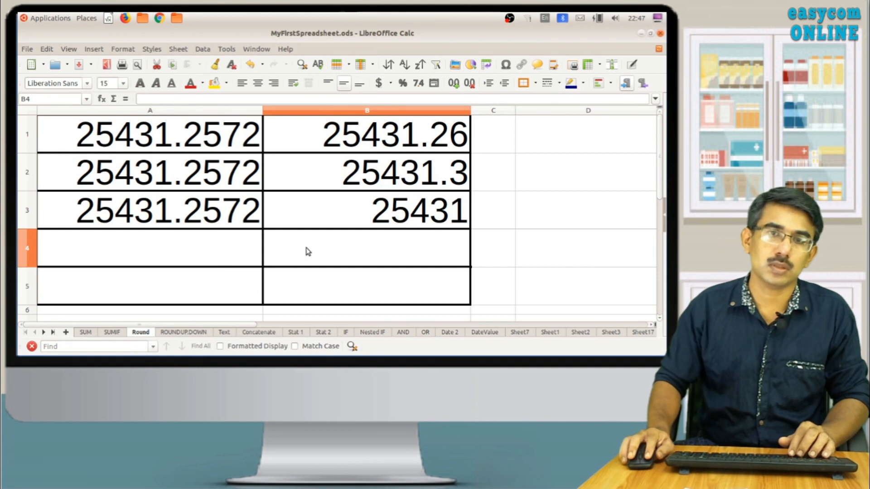
- Enter 25431.2572 in cell A4 and round it to the nearest ten in B4 with the formula =round(A4,-1)
{"action": "left_click", "coordinate": [227, 253]}
{"action": "type", "text": "25431.2572"}
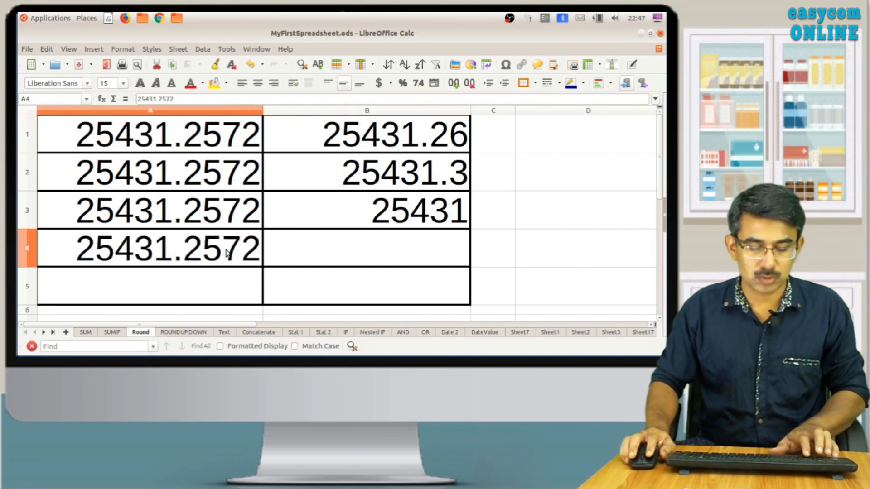
{"action": "left_click", "coordinate": [301, 256]}
{"action": "type", "text": "=rou"}
{"action": "type", "text": "n"}
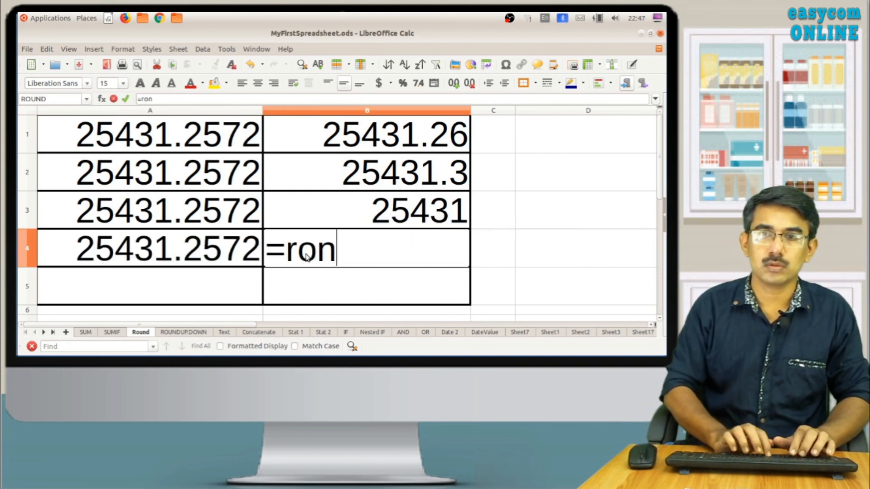
{"action": "key", "text": "BackSpace"}
{"action": "type", "text": "und("}
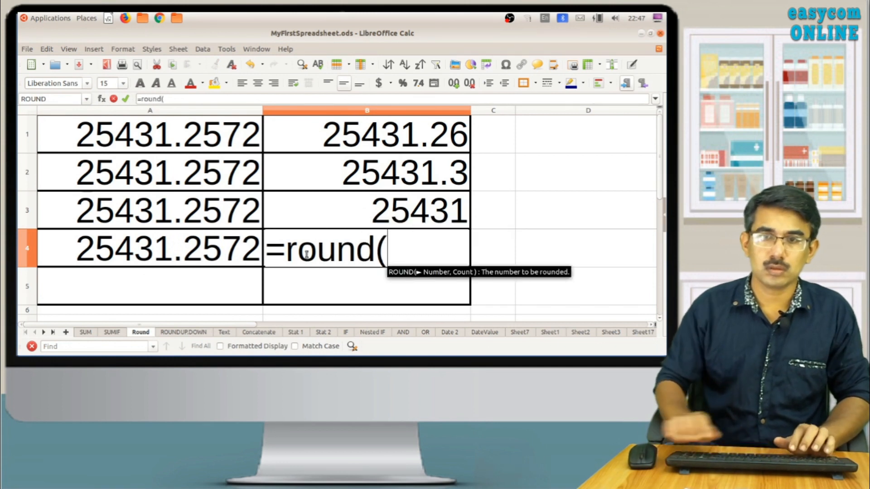
{"action": "left_click", "coordinate": [213, 263]}
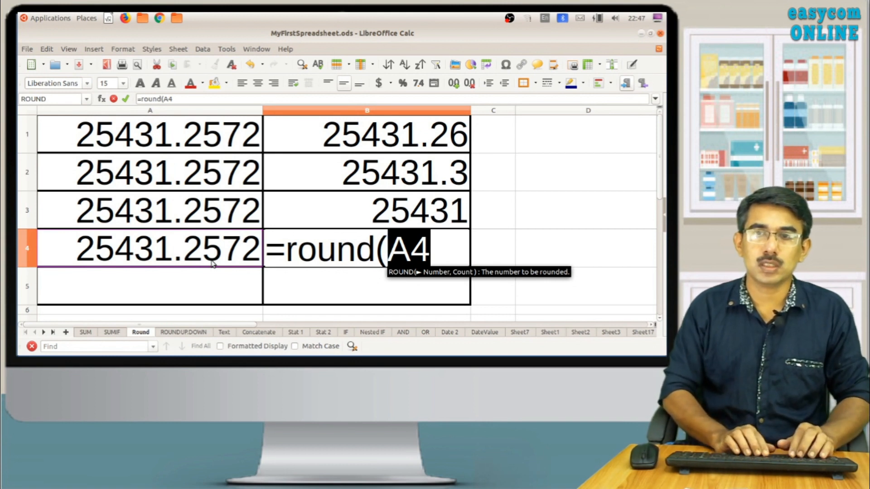
{"action": "type", "text": ",-1"}
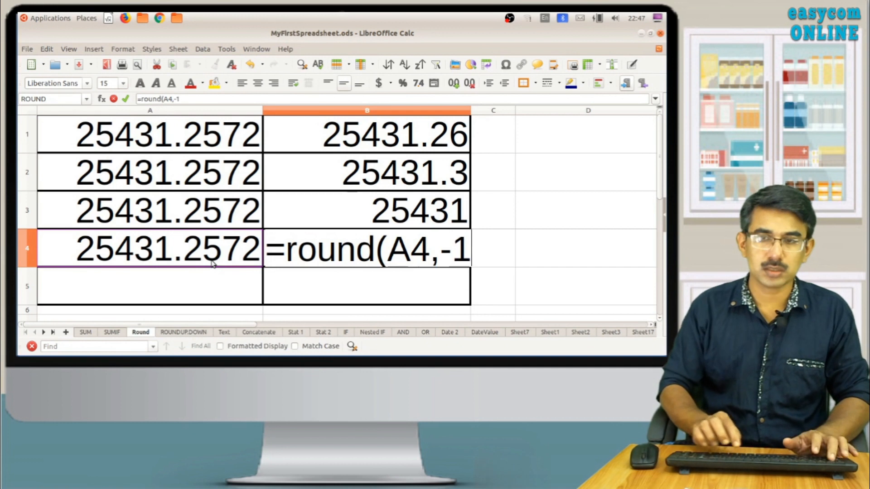
{"action": "type", "text": ")"}
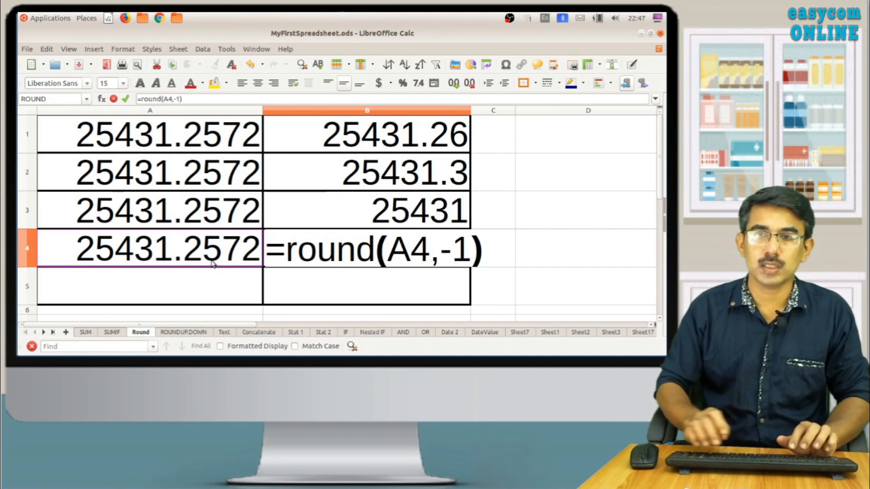
{"action": "key", "text": "Return"}
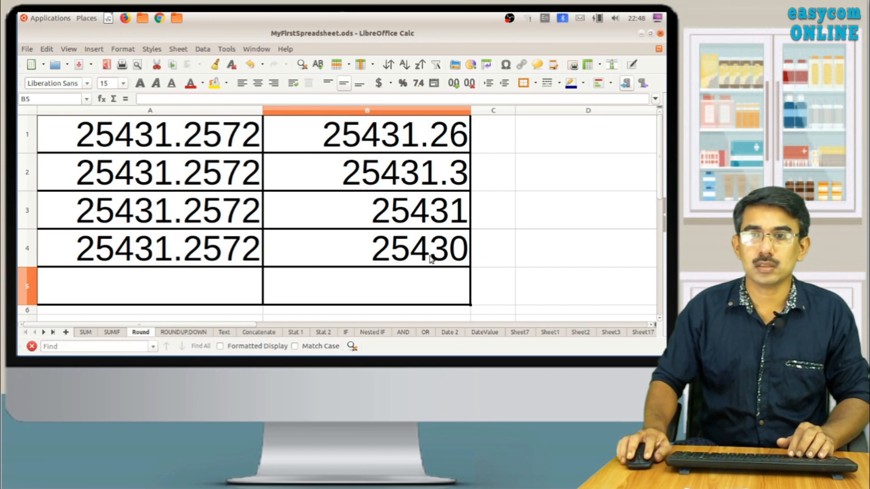
- Enter 25431.2572 in cell A5 and round it to the nearest hundred in B5 with the formula =round(A5,-2)
{"action": "left_click", "coordinate": [218, 292]}
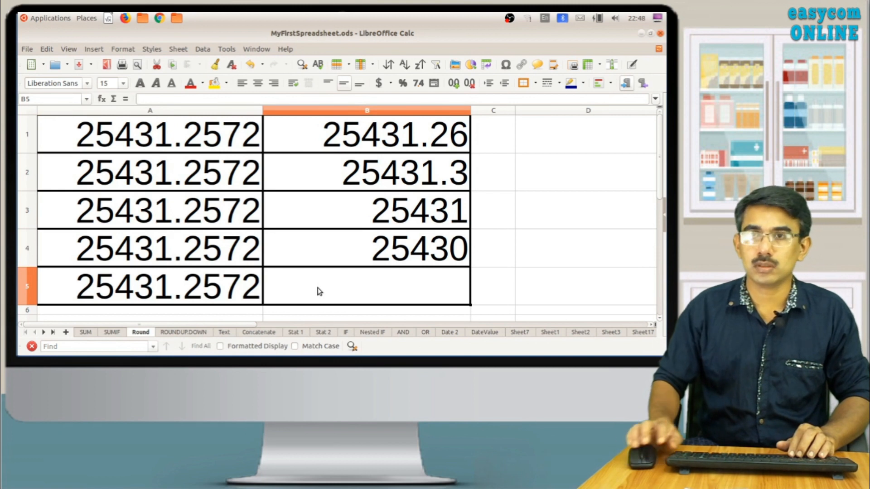
{"action": "type", "text": "=rou"}
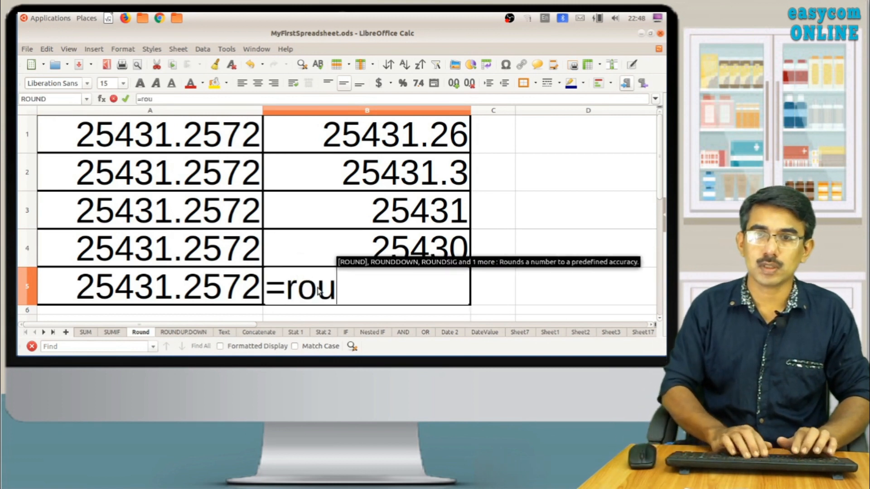
{"action": "type", "text": "nd("}
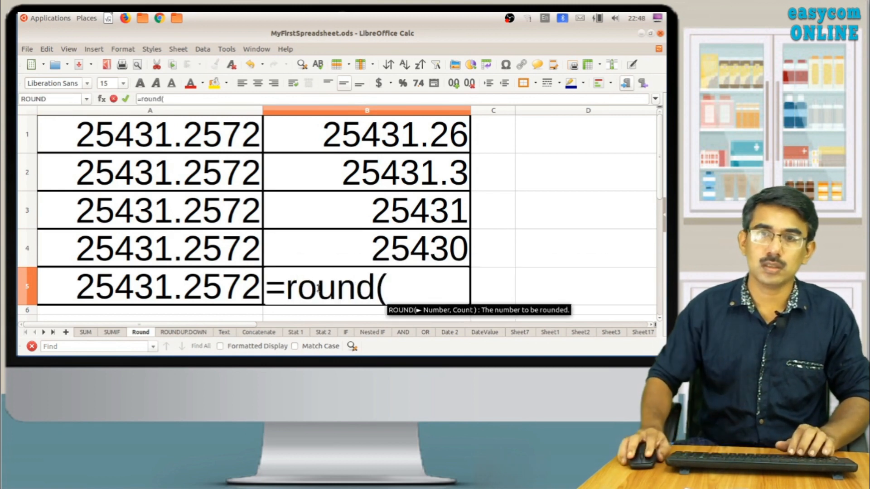
{"action": "left_click", "coordinate": [210, 294]}
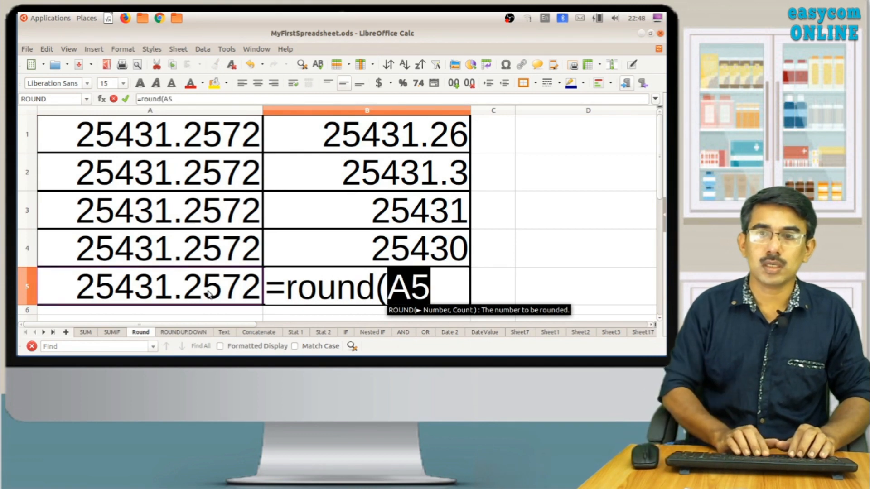
{"action": "type", "text": ",-"}
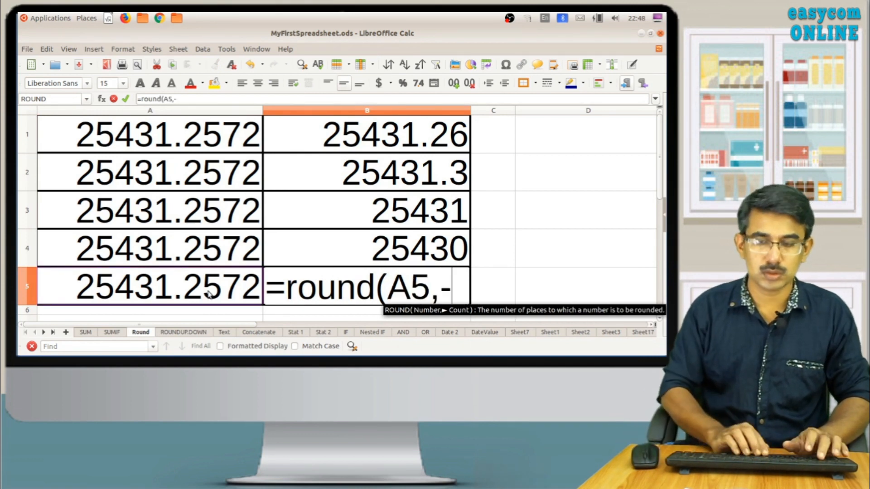
{"action": "type", "text": "2)"}
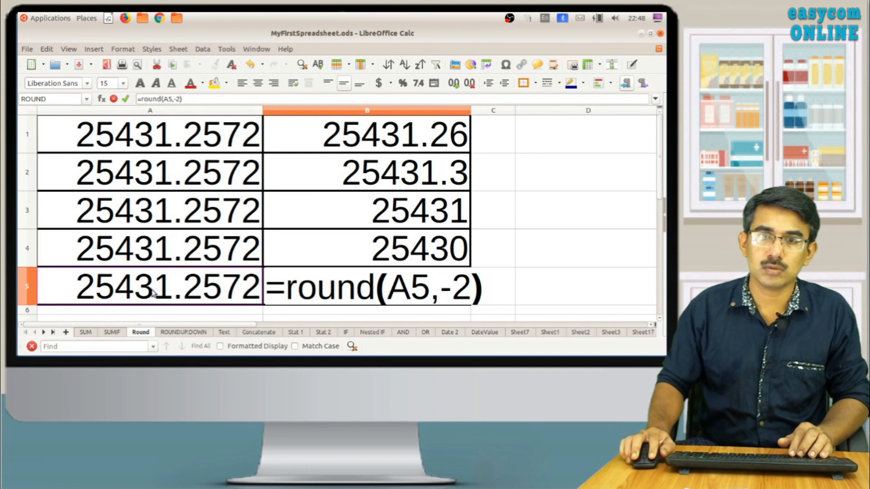
{"action": "key", "text": "Return"}
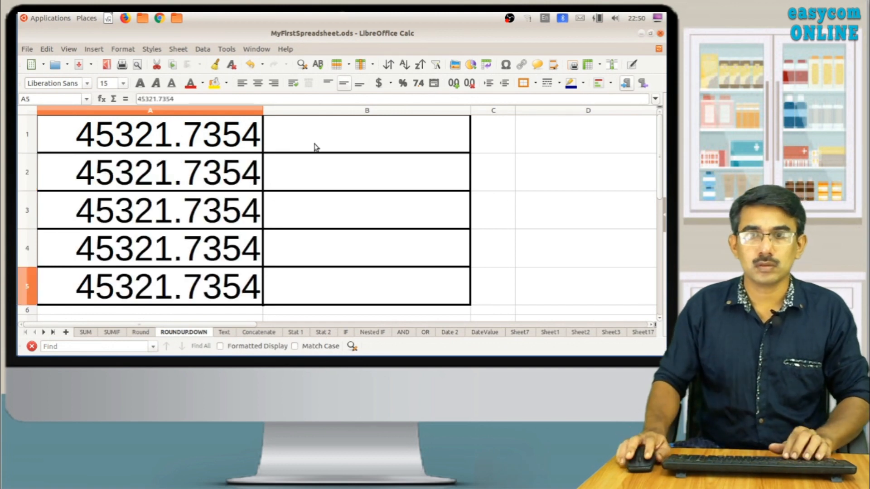
- On the ROUNDUP.DOWN sheet, round the number in A1 up to two decimal places in B1 with the formula =roundup(A1,2)
{"action": "left_click", "coordinate": [317, 145]}
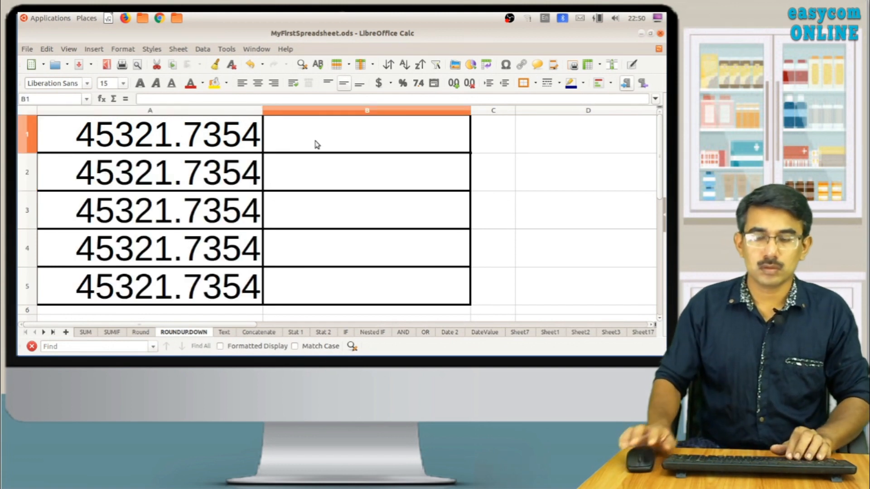
{"action": "type", "text": "=roundu"}
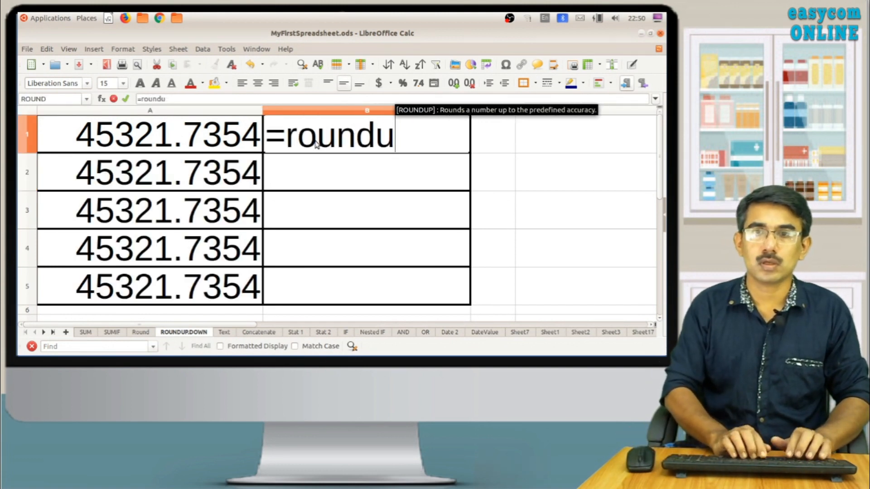
{"action": "type", "text": "p("}
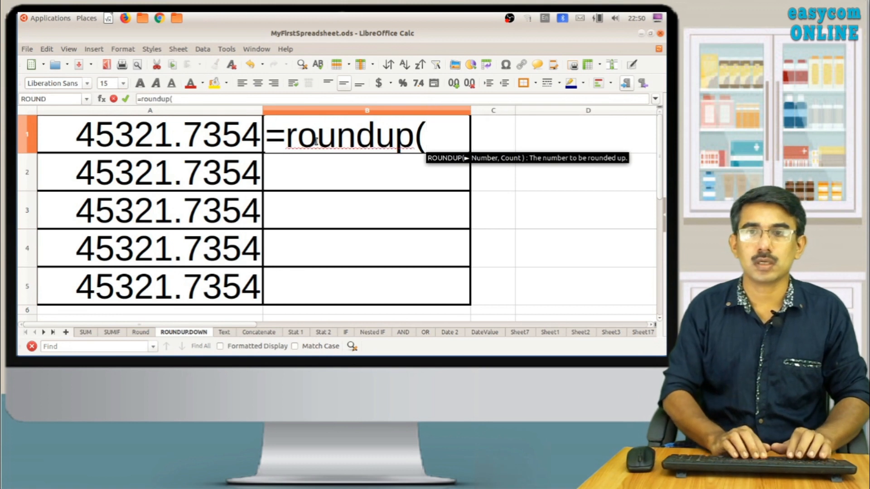
{"action": "left_click", "coordinate": [232, 131]}
{"action": "type", "text": ","}
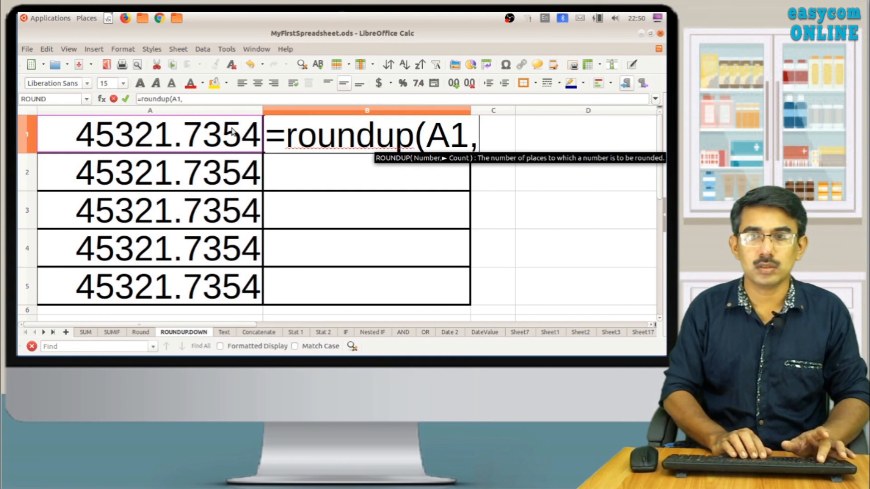
{"action": "type", "text": "2)"}
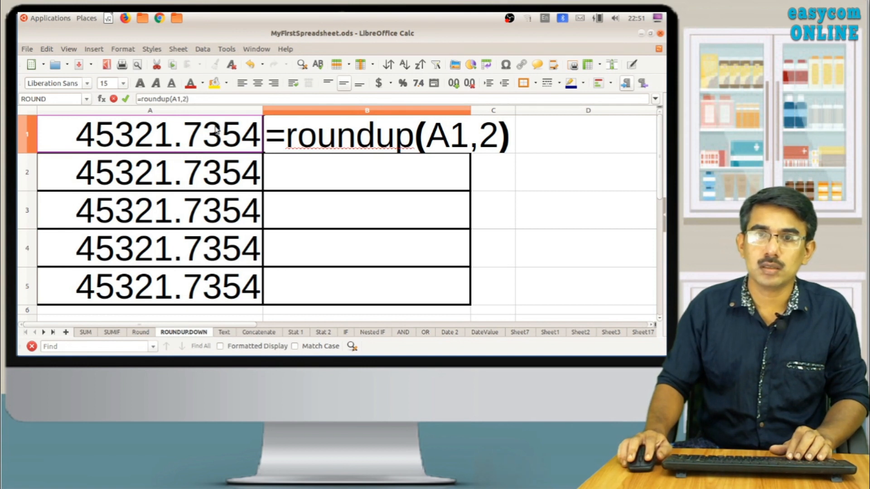
{"action": "key", "text": "Return"}
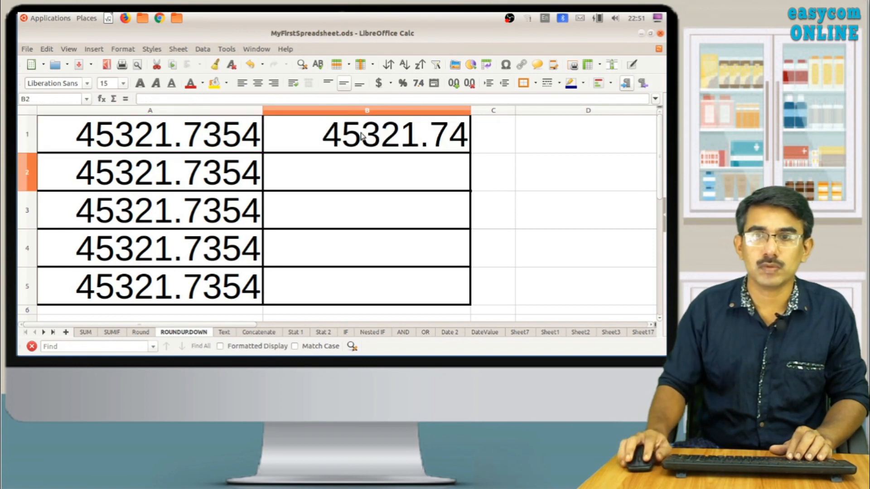
- Round the number in A2 up to one decimal place in cell B2 with the formula =roundup(A2,1)
{"action": "type", "text": "="}
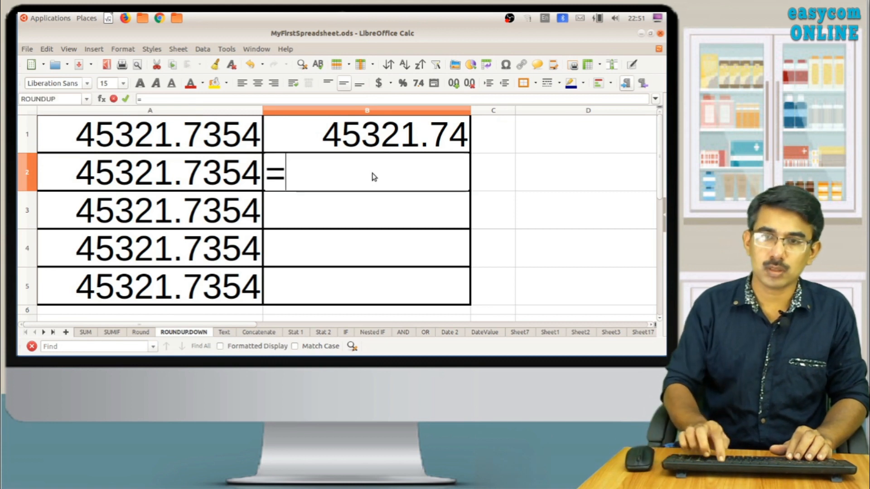
{"action": "type", "text": "roundup("}
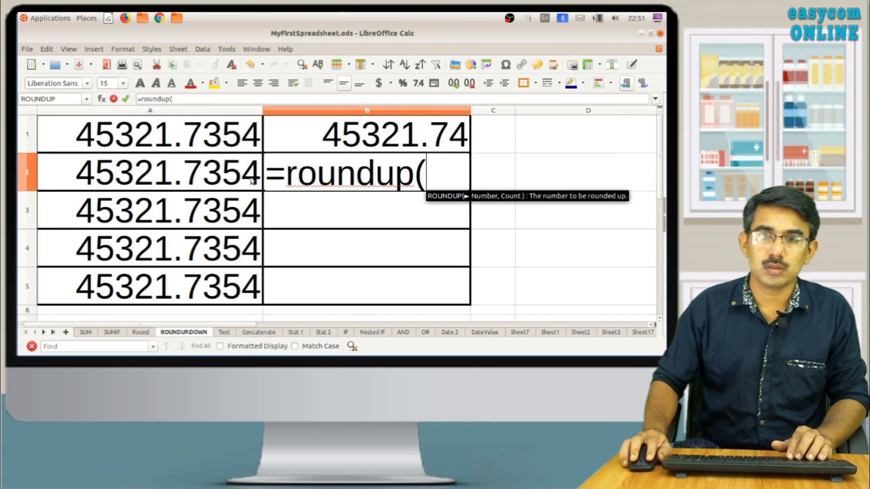
{"action": "left_click", "coordinate": [234, 178]}
{"action": "type", "text": ",1)"}
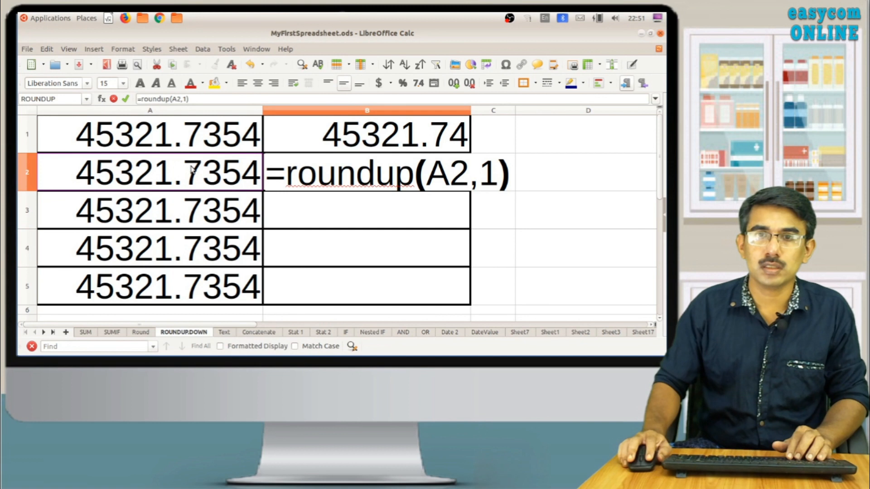
{"action": "key", "text": "Return"}
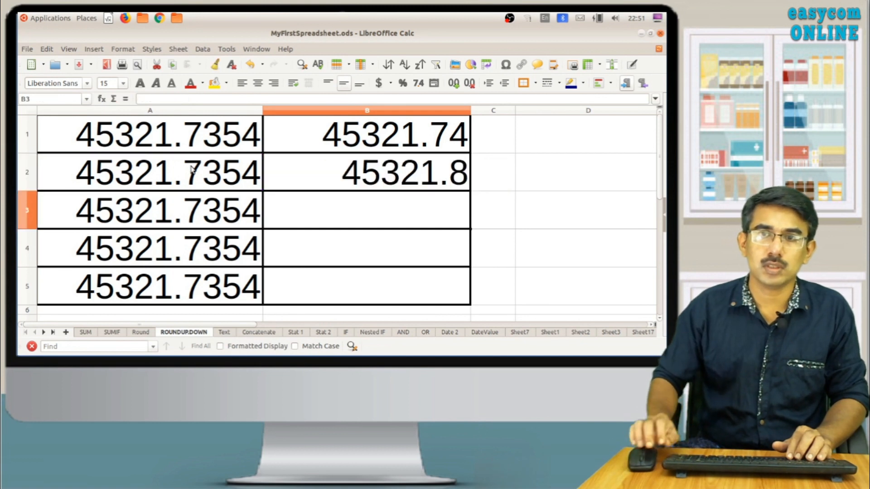
- Round the number in A3 up to a whole number in cell B3 with the formula =roundup(A3,0)
{"action": "type", "text": "="}
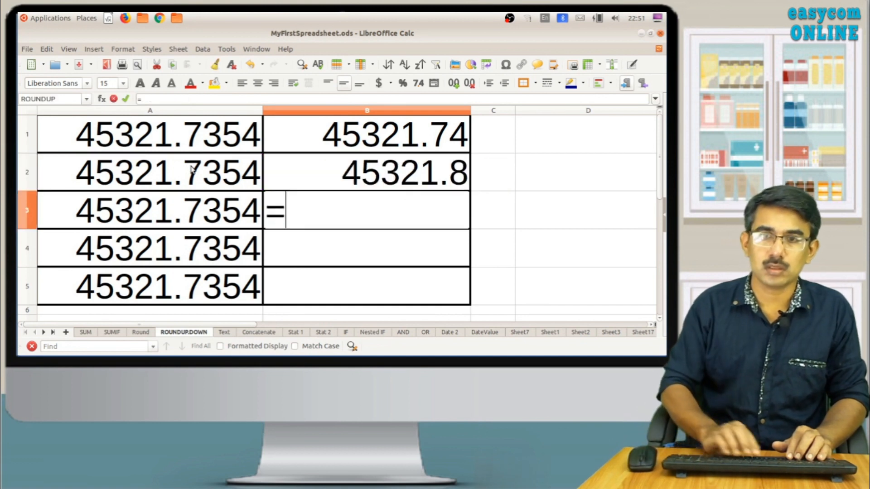
{"action": "type", "text": "roundup("}
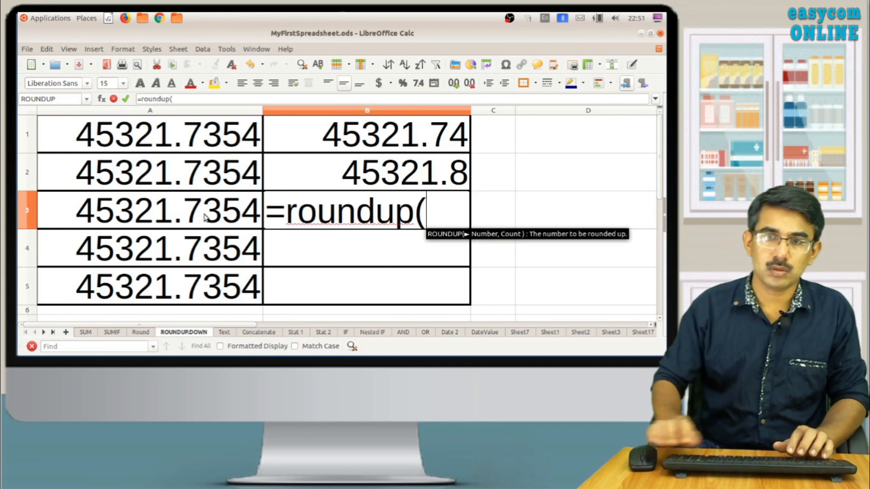
{"action": "left_click", "coordinate": [202, 222]}
{"action": "type", "text": ","}
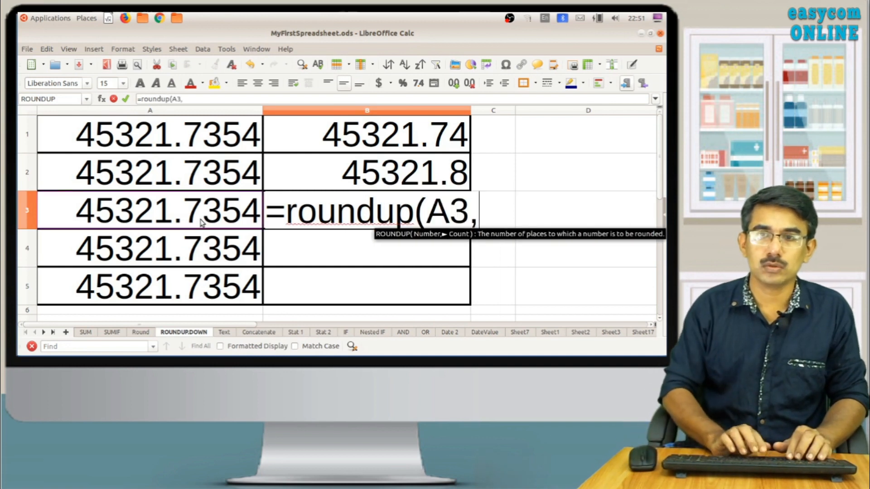
{"action": "type", "text": "0)"}
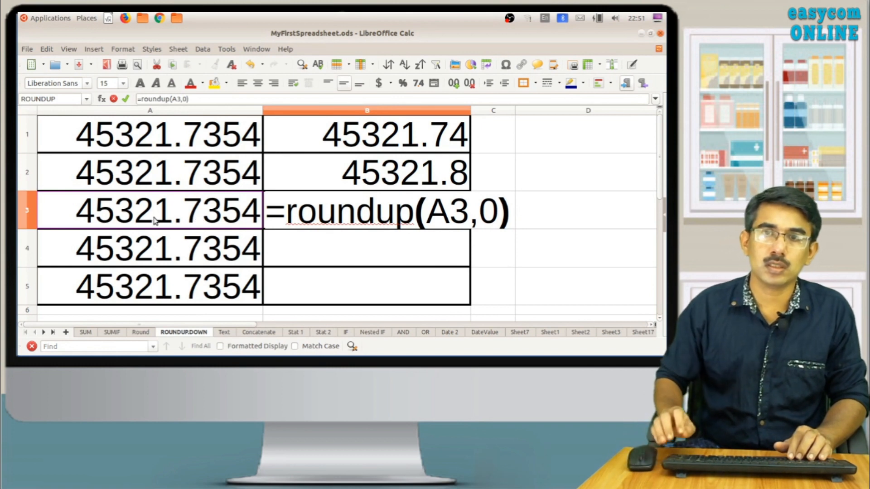
{"action": "key", "text": "Return"}
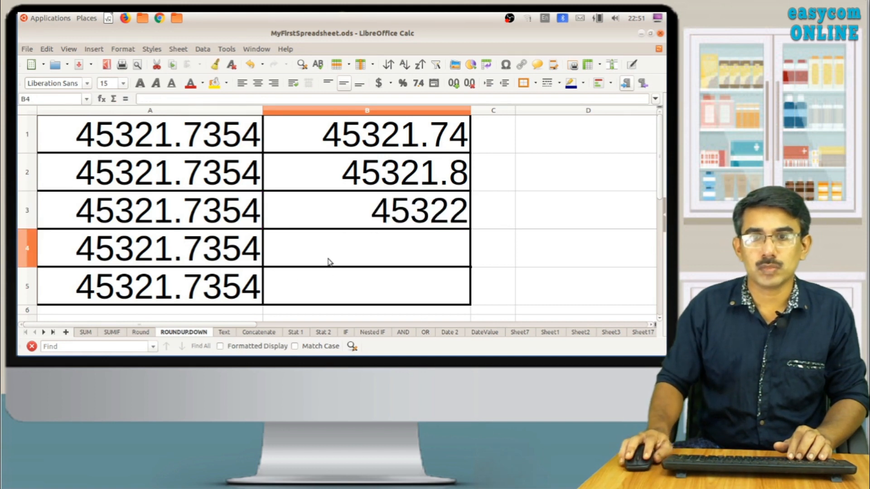
- Round the number in A4 up to the next ten in cell B4 with the formula =roundup(A4,-1)
{"action": "type", "text": "=rou"}
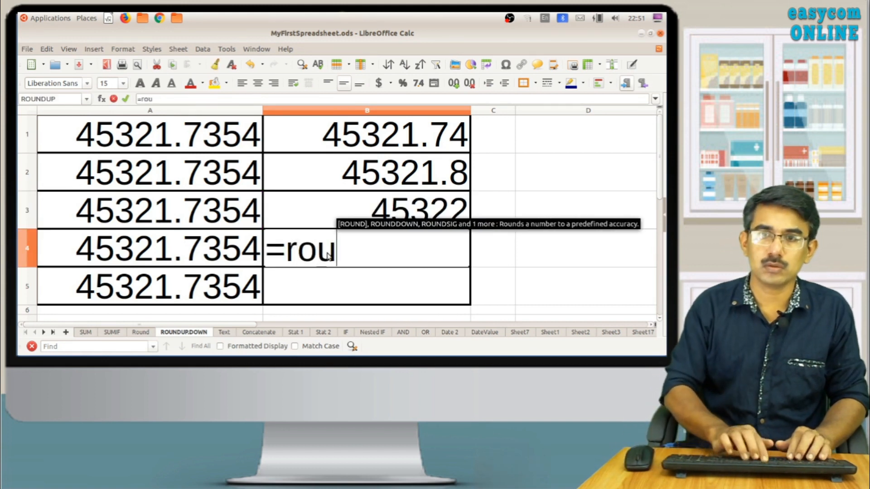
{"action": "type", "text": "ndup("}
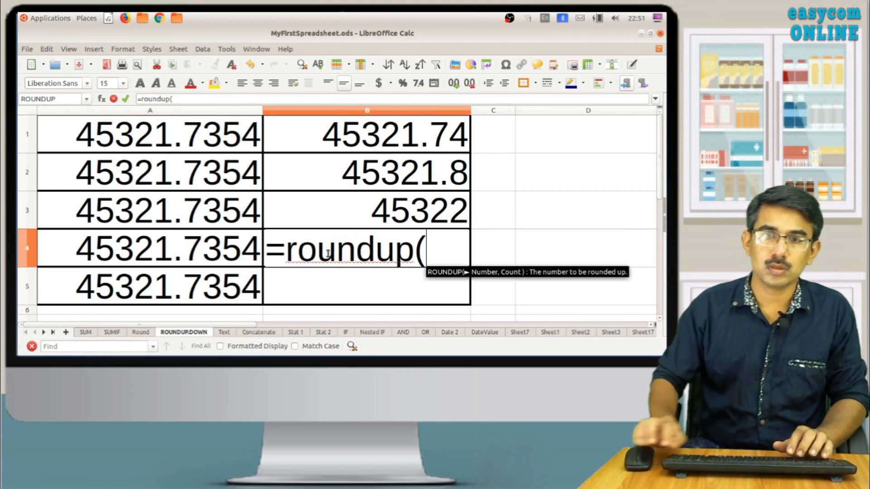
{"action": "left_click", "coordinate": [180, 256]}
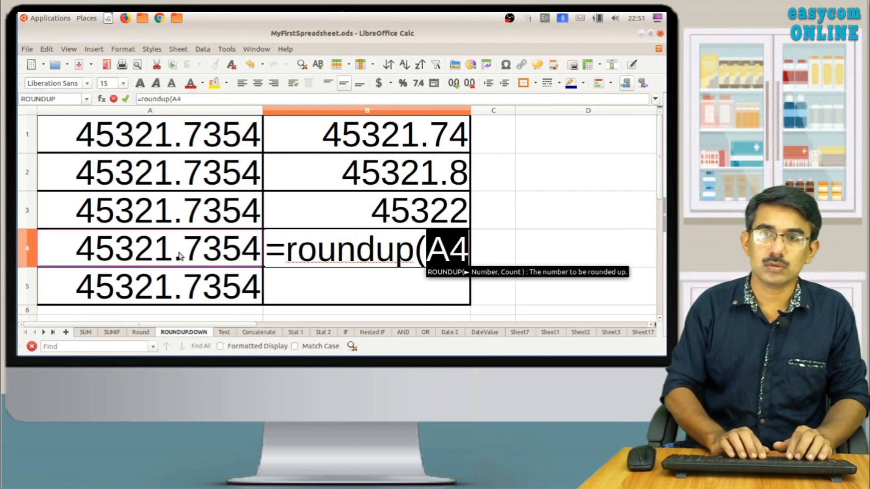
{"action": "type", "text": ",-1)"}
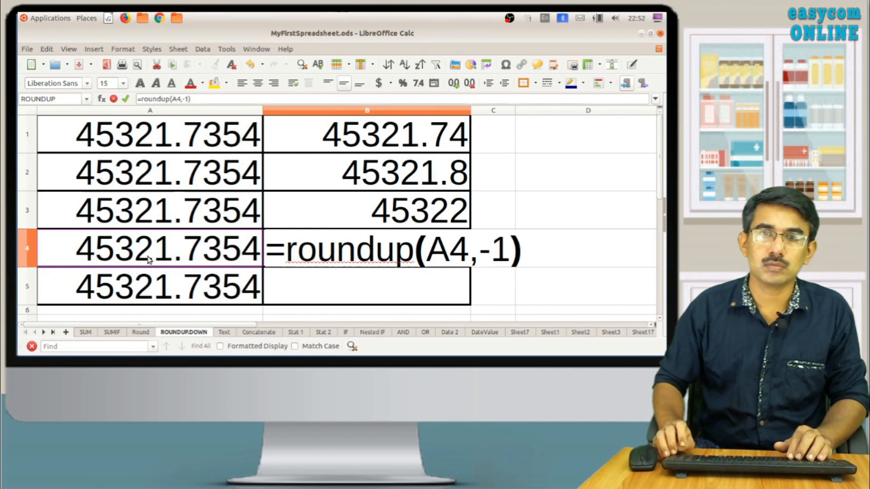
{"action": "key", "text": "Return"}
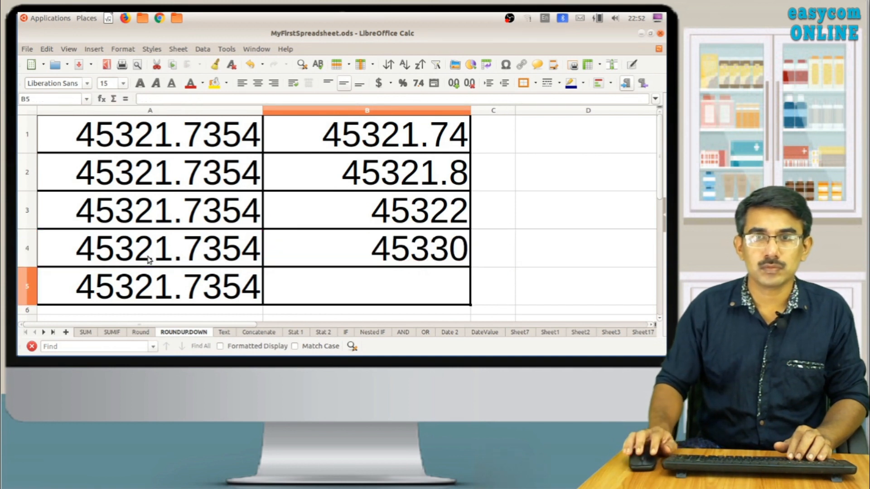
- Round the number in A5 up to the next hundred in cell B5 with the formula =roundup(A5,-2)
{"action": "type", "text": "=round"}
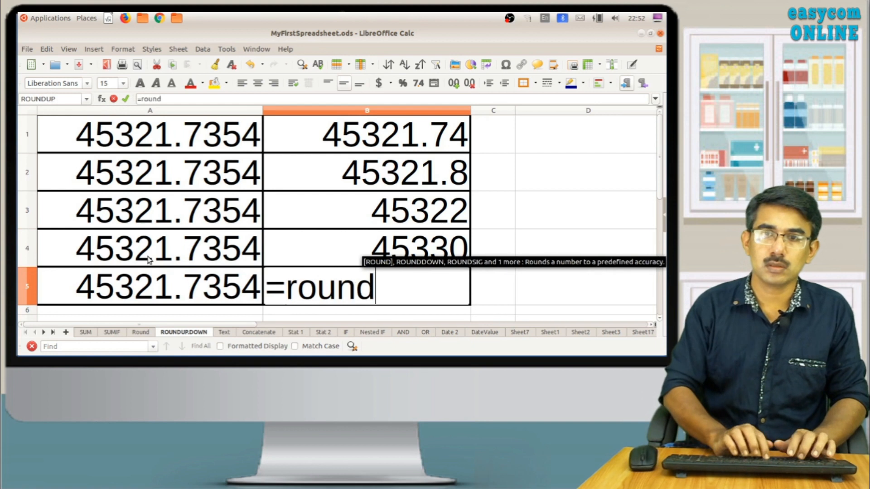
{"action": "type", "text": "up("}
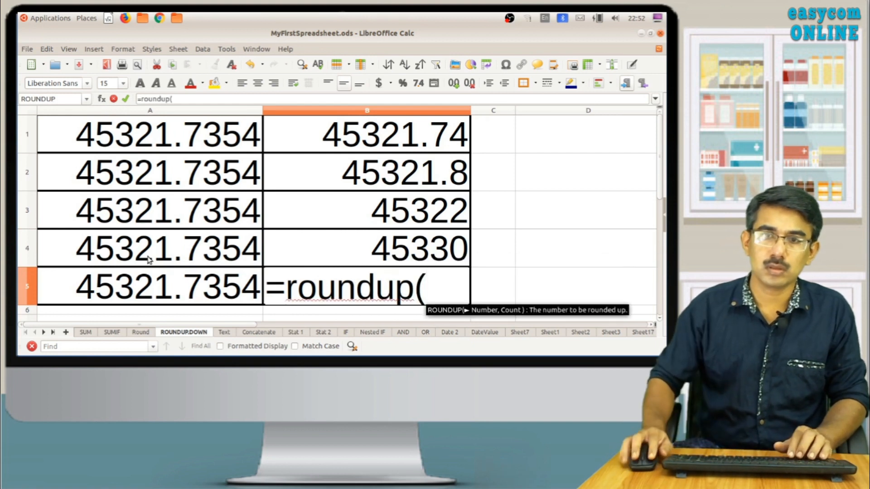
{"action": "left_click", "coordinate": [99, 294]}
{"action": "type", "text": ","}
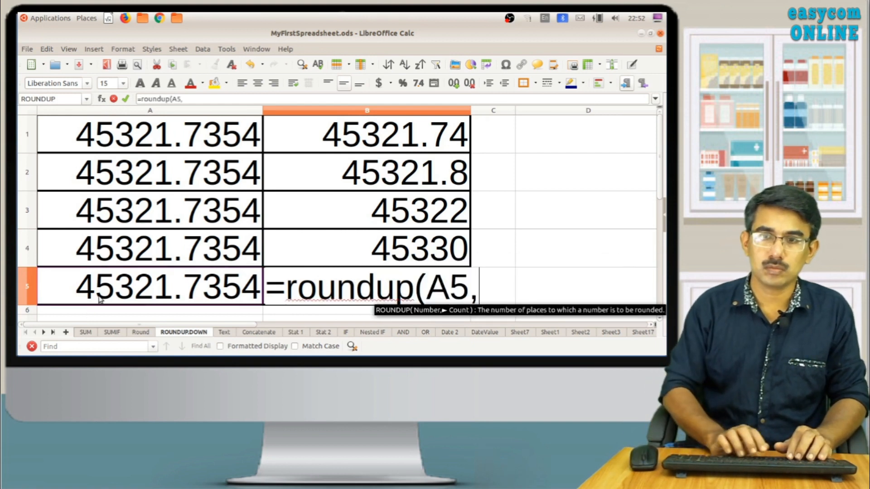
{"action": "type", "text": "-2"}
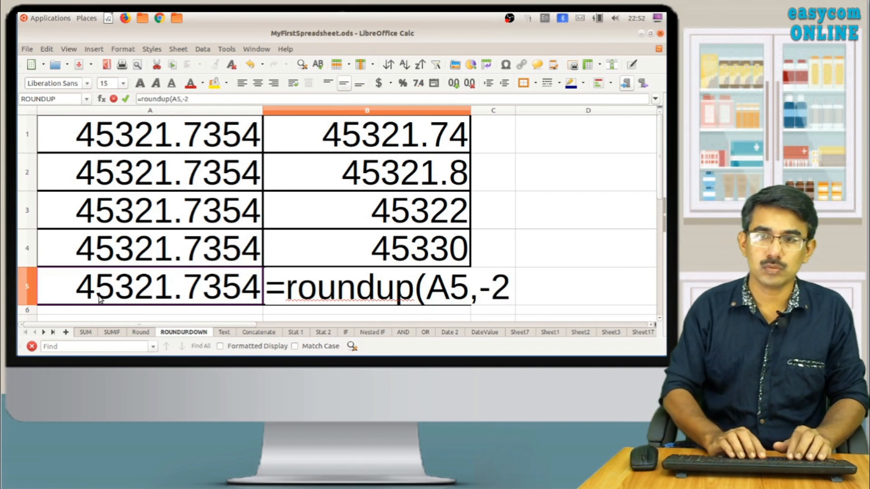
{"action": "type", "text": ")"}
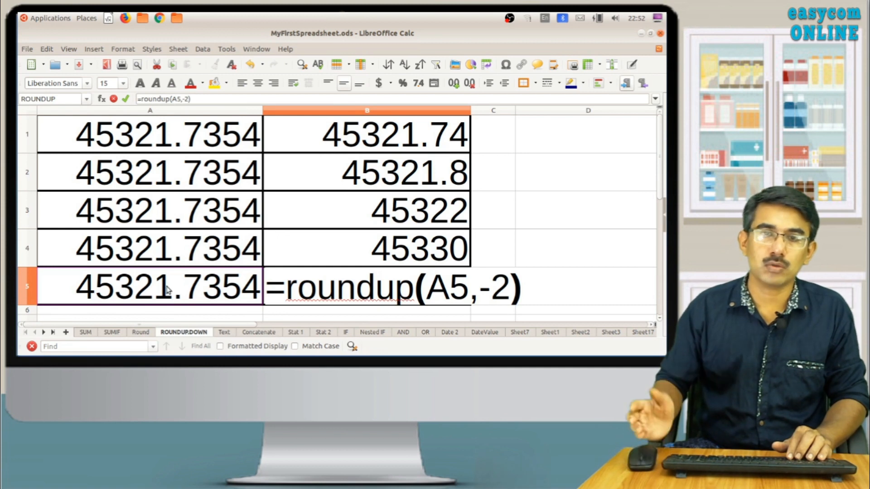
{"action": "key", "text": "Return"}
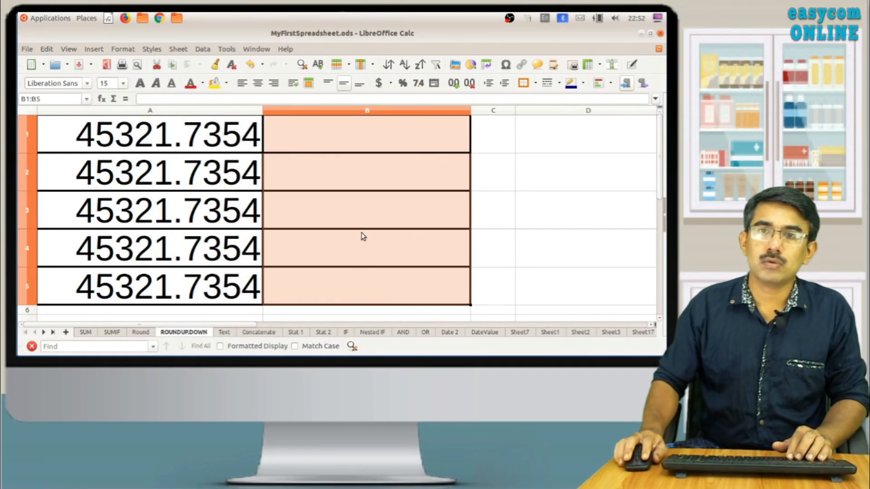
- Round the number in A1 down to two decimal places in cell B1 with the formula =rounddown(A1,2)
{"action": "left_click", "coordinate": [359, 211]}
{"action": "left_click", "coordinate": [363, 143]}
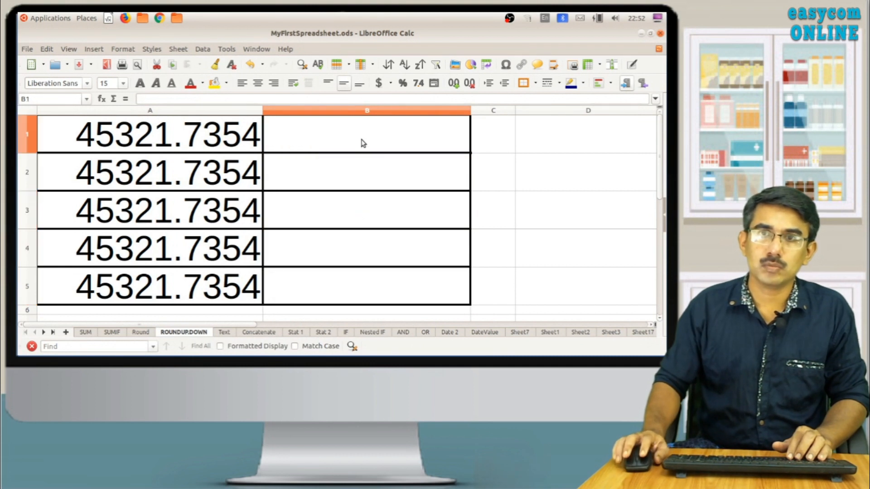
{"action": "type", "text": "=rouin"}
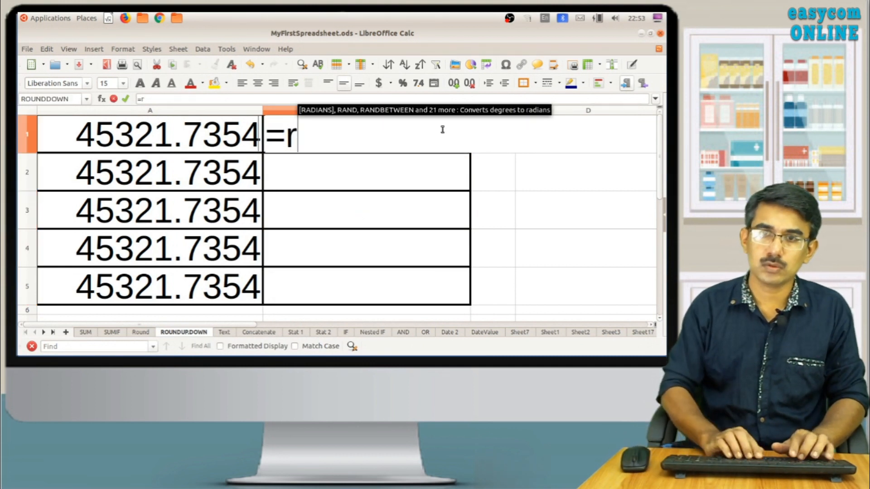
{"action": "key", "text": "BackSpace"}
{"action": "key", "text": "BackSpace"}
{"action": "type", "text": "nd"}
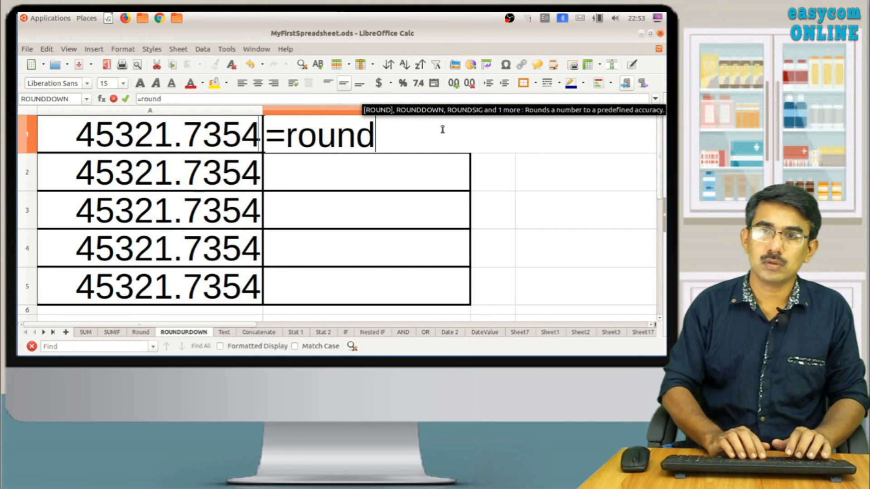
{"action": "type", "text": "down"}
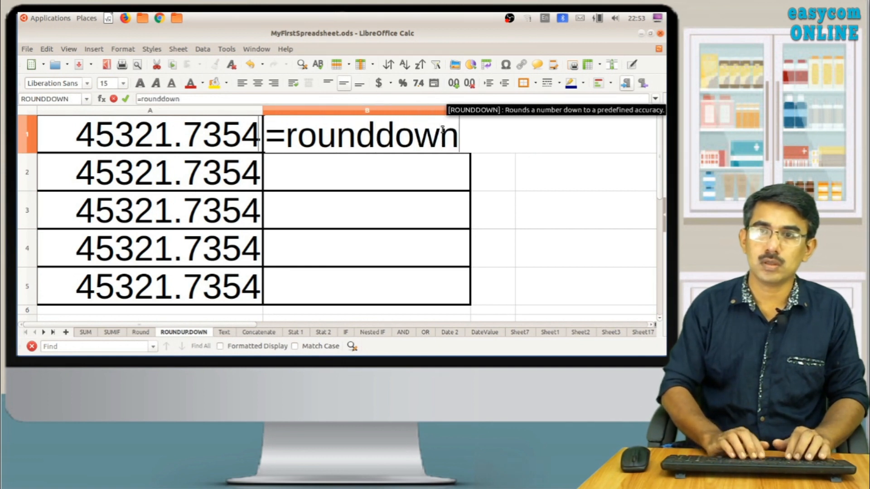
{"action": "type", "text": "("}
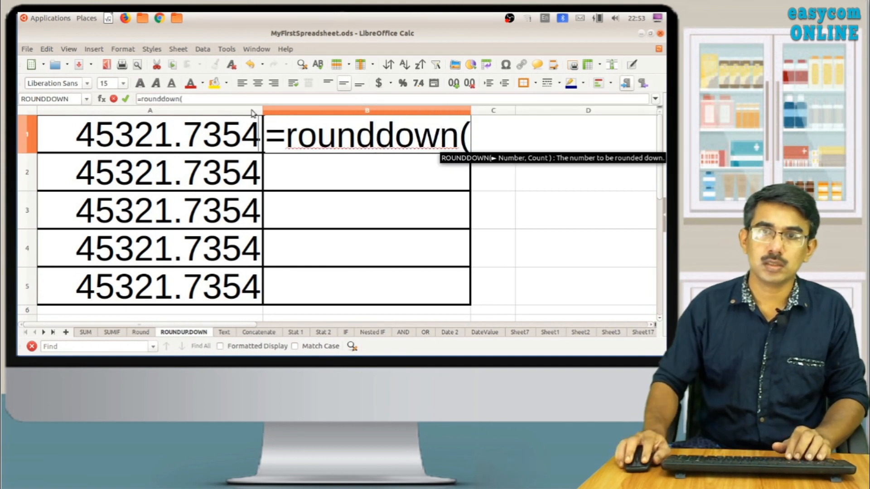
{"action": "left_click", "coordinate": [193, 138]}
{"action": "type", "text": ","}
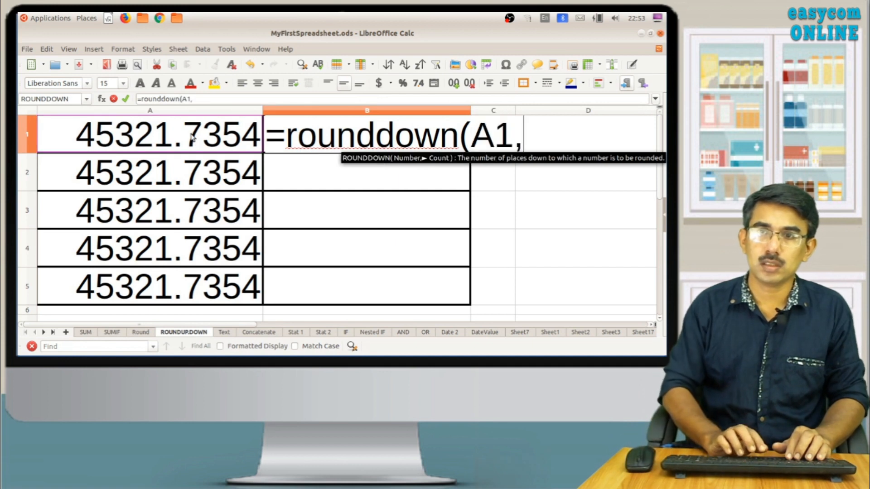
{"action": "type", "text": "2"}
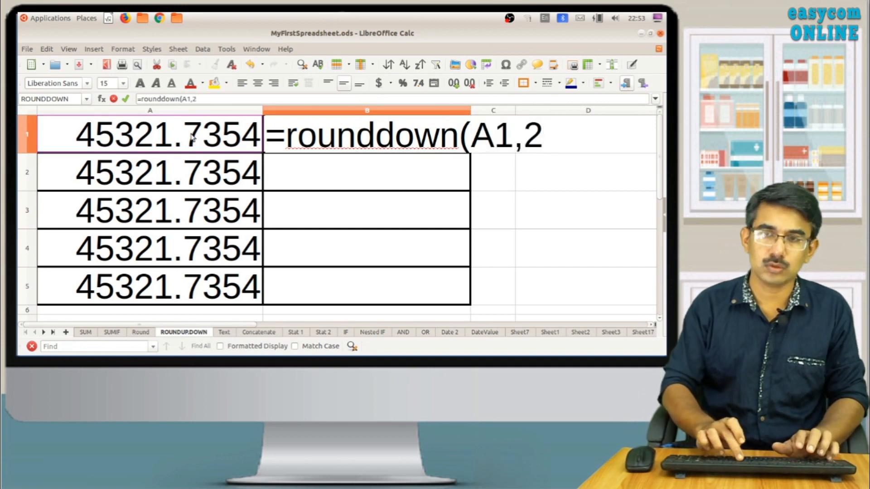
{"action": "type", "text": ")"}
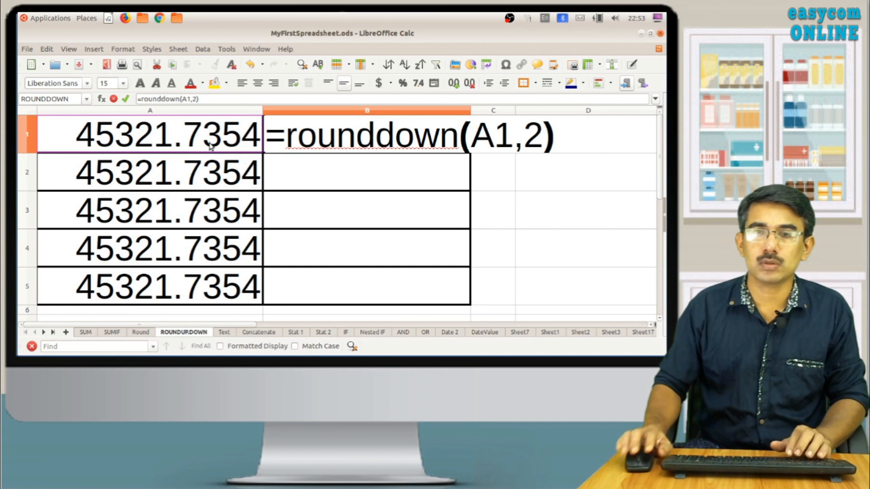
{"action": "key", "text": "Return"}
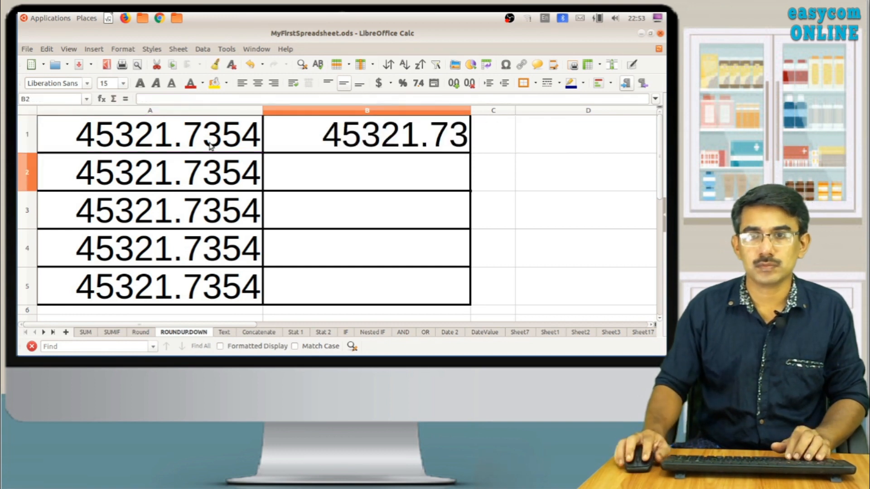
- Round the number in A2 down to one decimal place in cell B2 with the formula =rounddown(A2,1)
{"action": "type", "text": "=ro"}
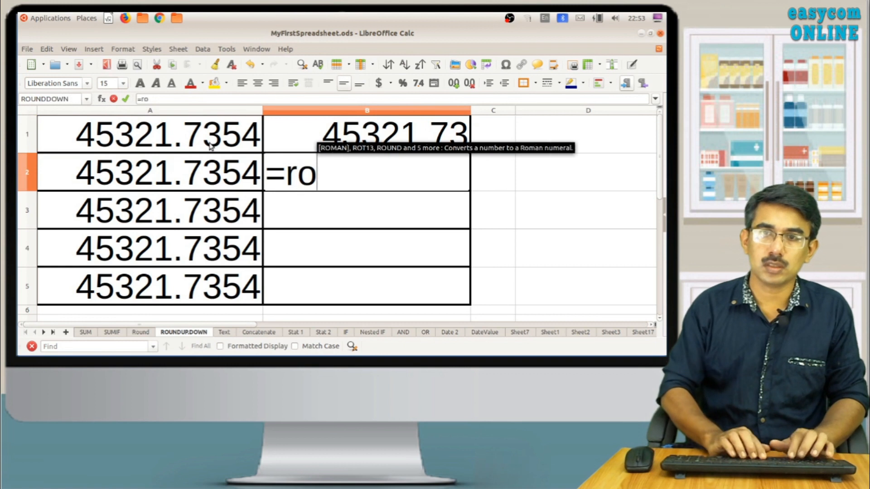
{"action": "type", "text": "unddown("}
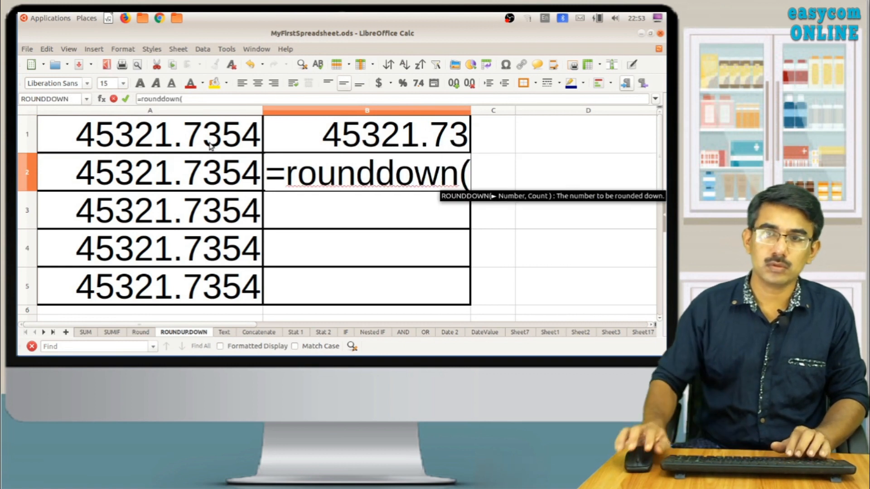
{"action": "left_click", "coordinate": [139, 171]}
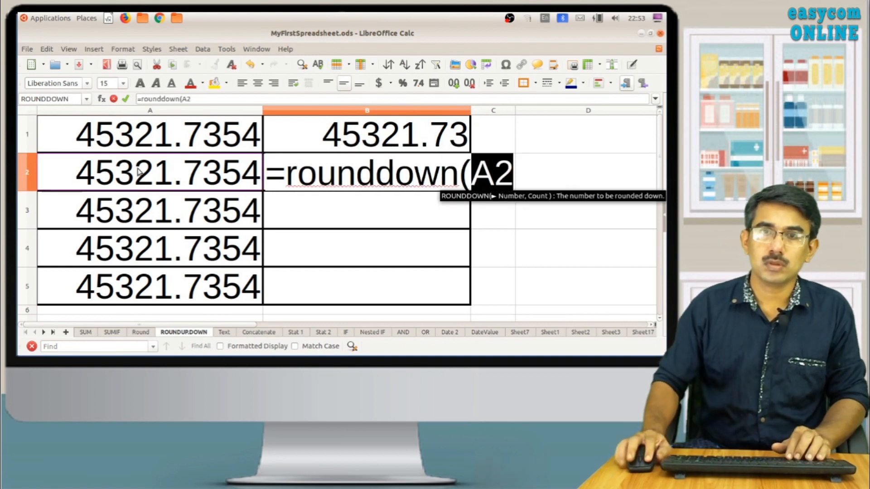
{"action": "type", "text": ","}
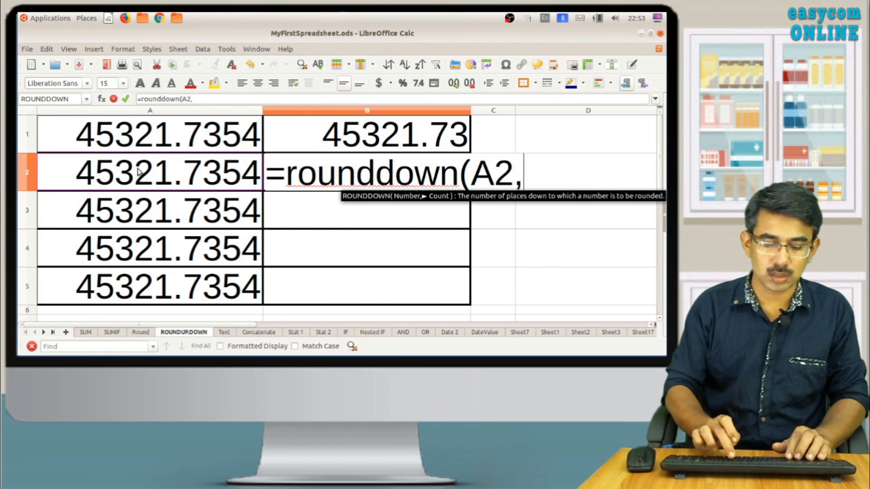
{"action": "type", "text": "1)"}
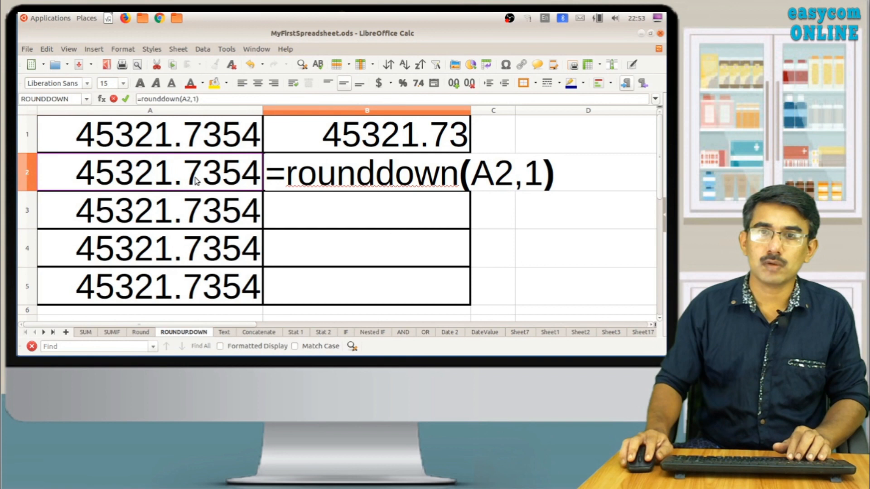
{"action": "key", "text": "Return"}
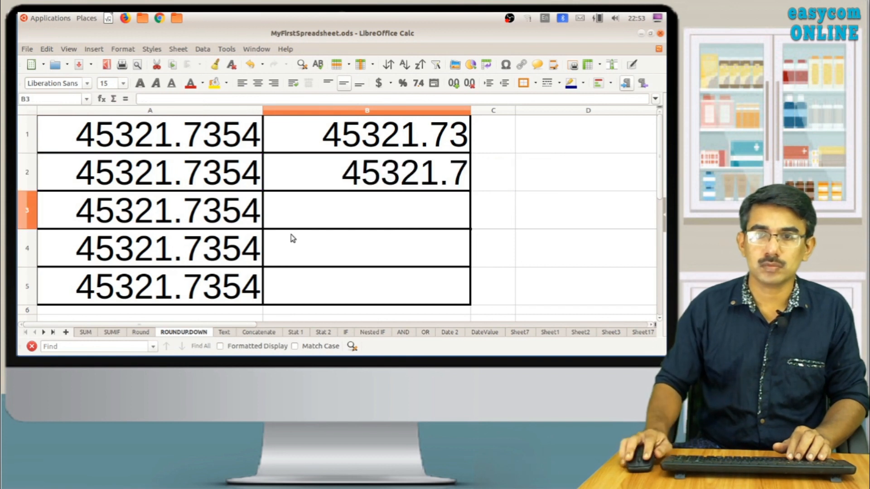
- Round the number in A3 down to a whole number in cell B3 with the formula =rounddown(A3,0)
{"action": "type", "text": "=ro"}
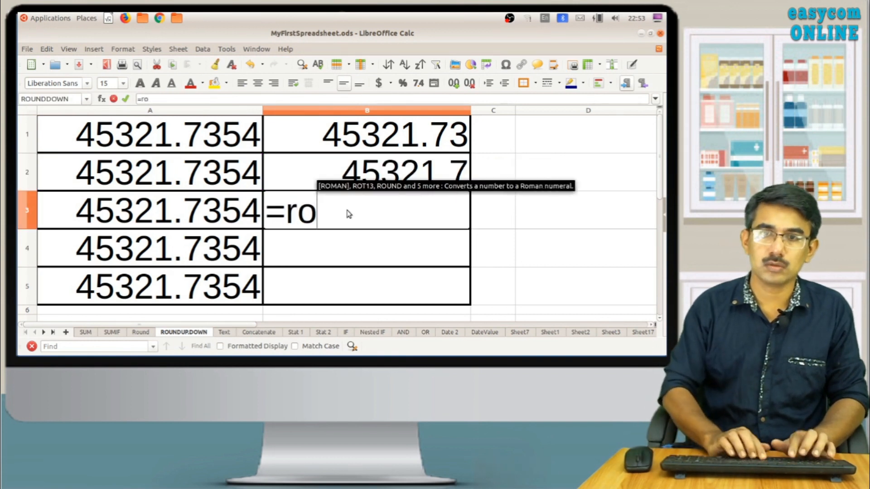
{"action": "type", "text": "unddown"}
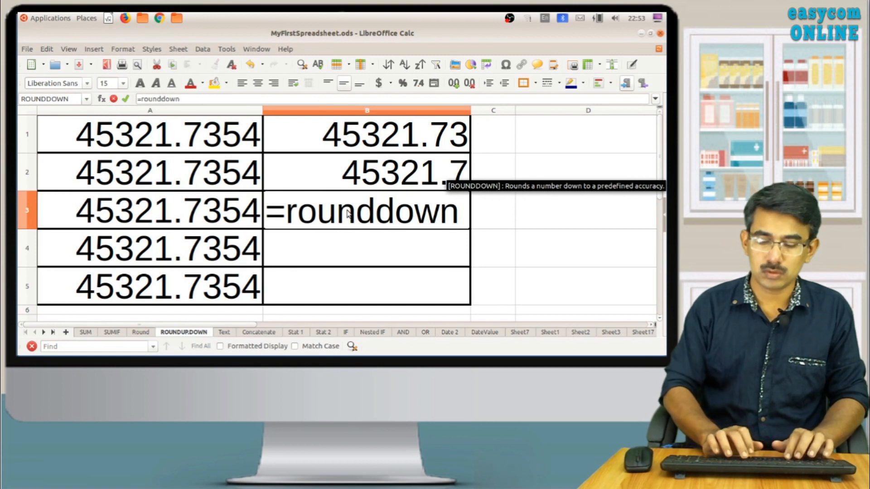
{"action": "type", "text": "("}
{"action": "left_click", "coordinate": [190, 222]}
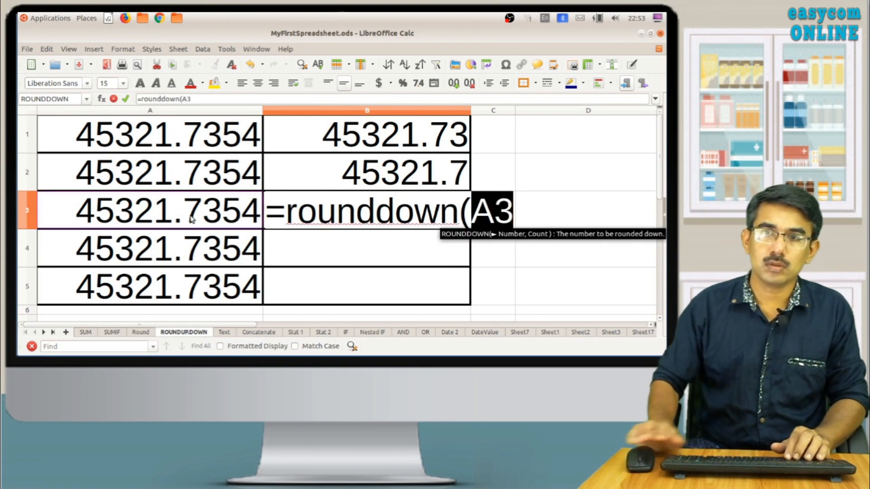
{"action": "type", "text": ",0)"}
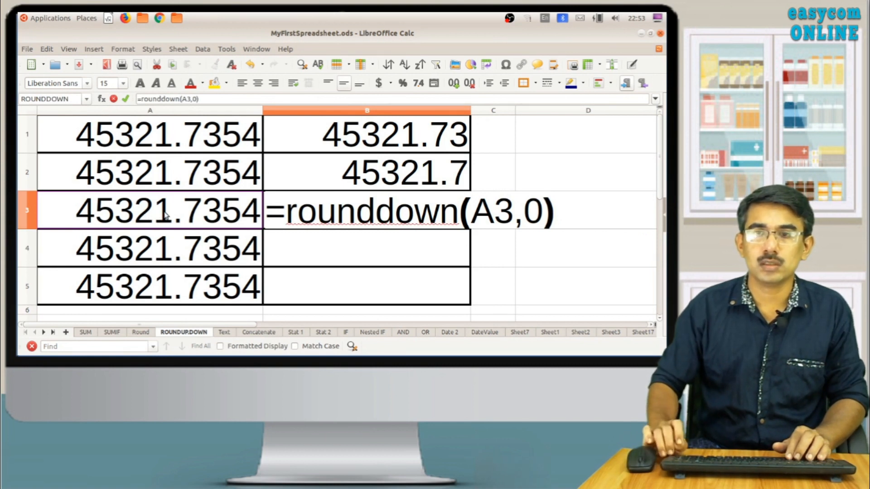
{"action": "key", "text": "Return"}
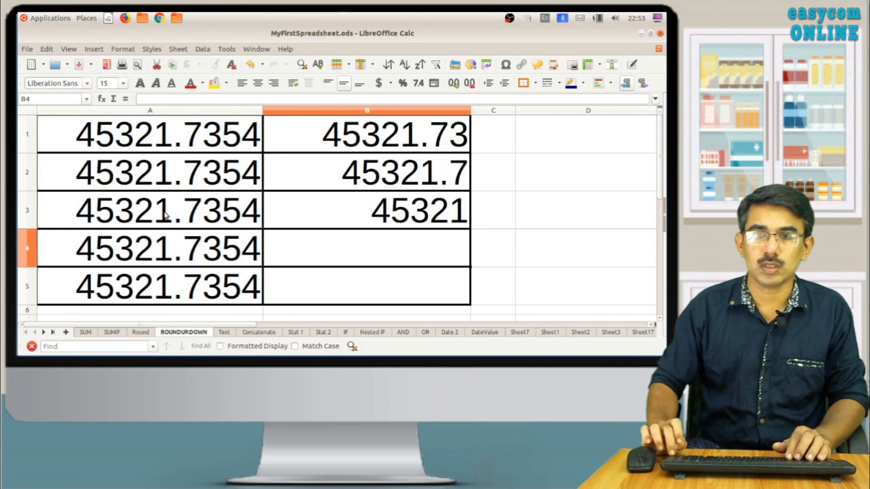
- Round the number in A4 down to the nearest lower ten in cell B4 with the formula =rounddown(A4,-1)
{"action": "type", "text": "=d"}
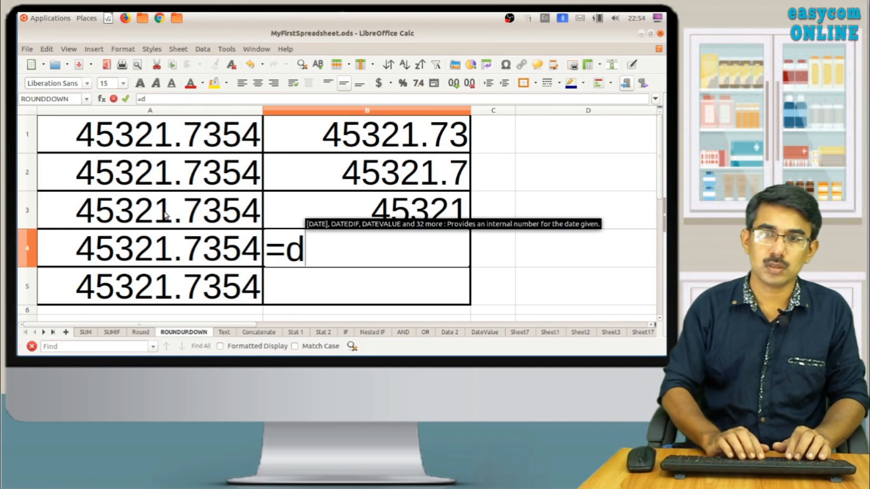
{"action": "key", "text": "BackSpace"}
{"action": "type", "text": "roun"}
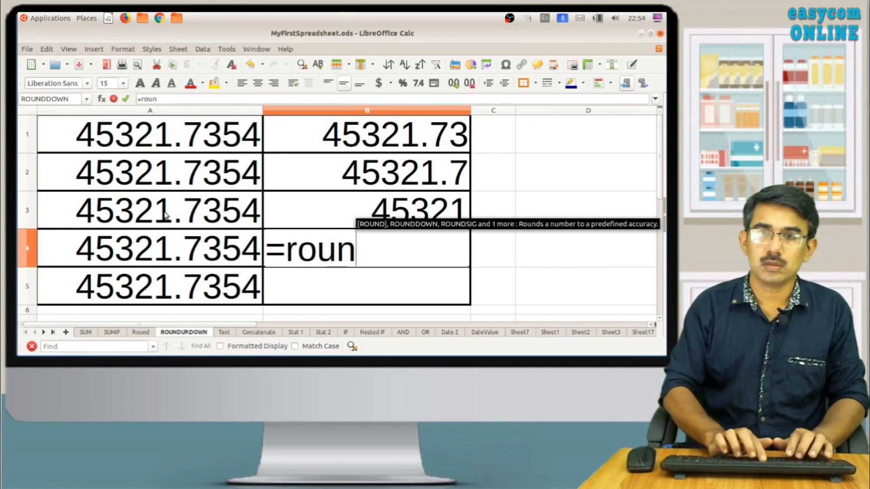
{"action": "type", "text": "ddown("}
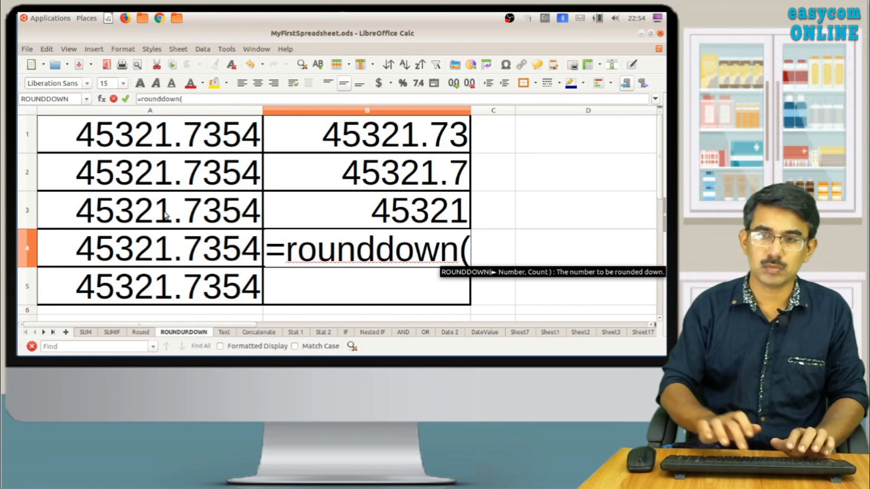
{"action": "left_click", "coordinate": [158, 257]}
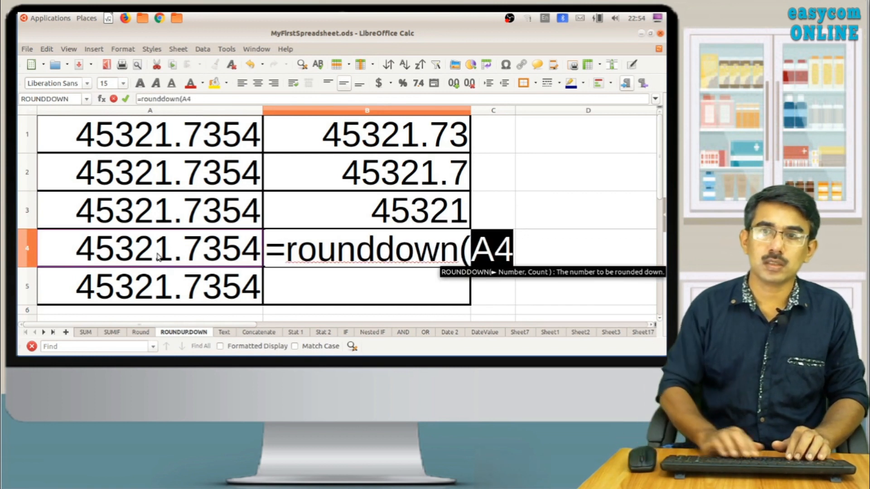
{"action": "type", "text": ",-"}
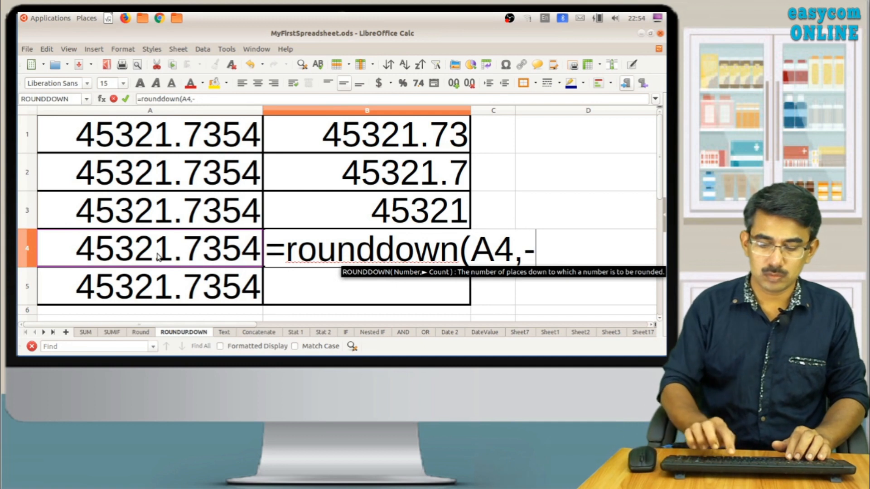
{"action": "type", "text": "1)"}
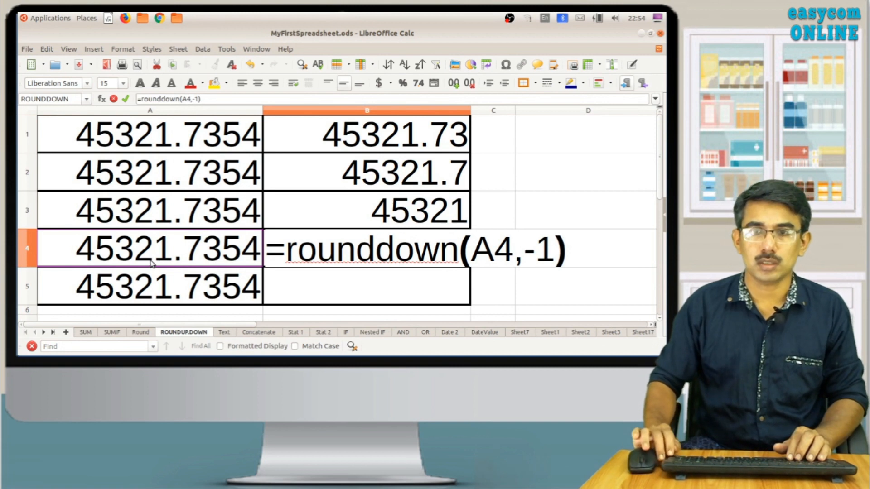
{"action": "key", "text": "Return"}
- Round the number in A5 down to the nearest lower hundred in cell B5 with the formula =rounddown(A5,-2)
{"action": "type", "text": "=d"}
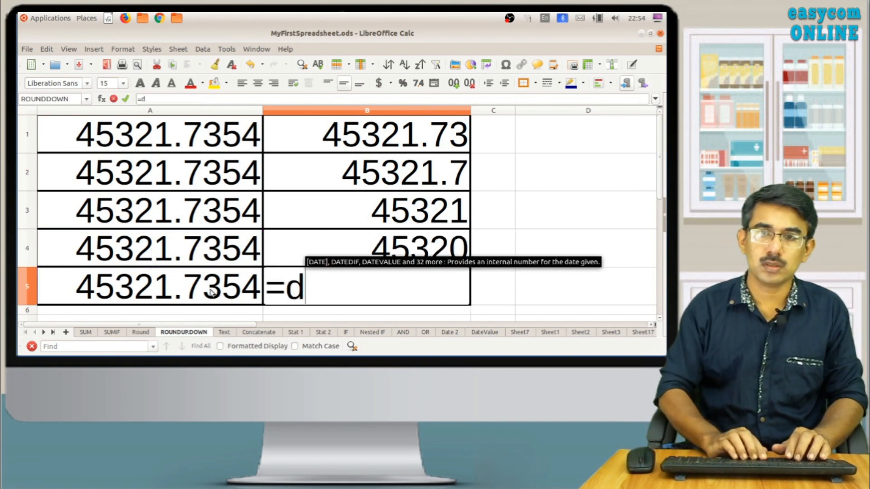
{"action": "key", "text": "BackSpace"}
{"action": "type", "text": "roundd"}
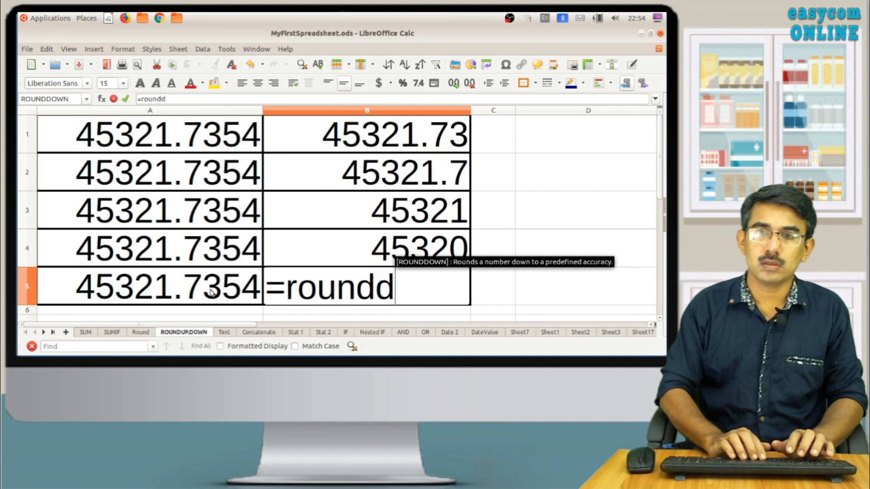
{"action": "type", "text": "own("}
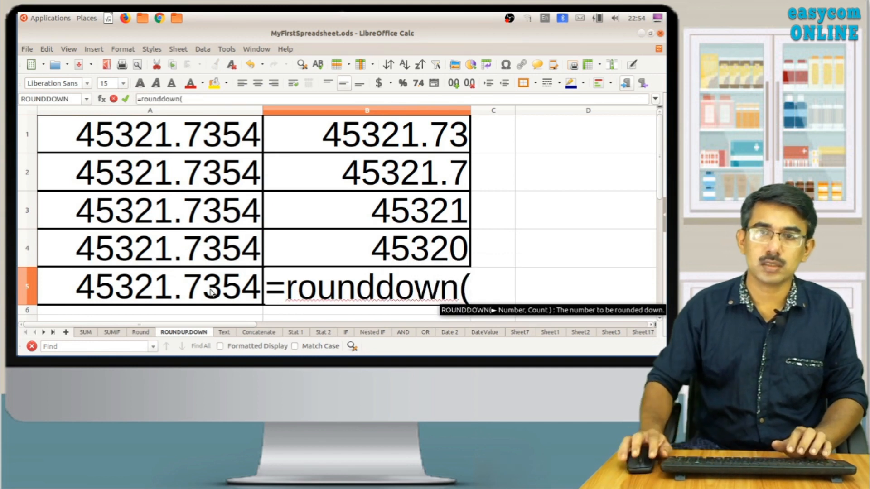
{"action": "left_click", "coordinate": [206, 295]}
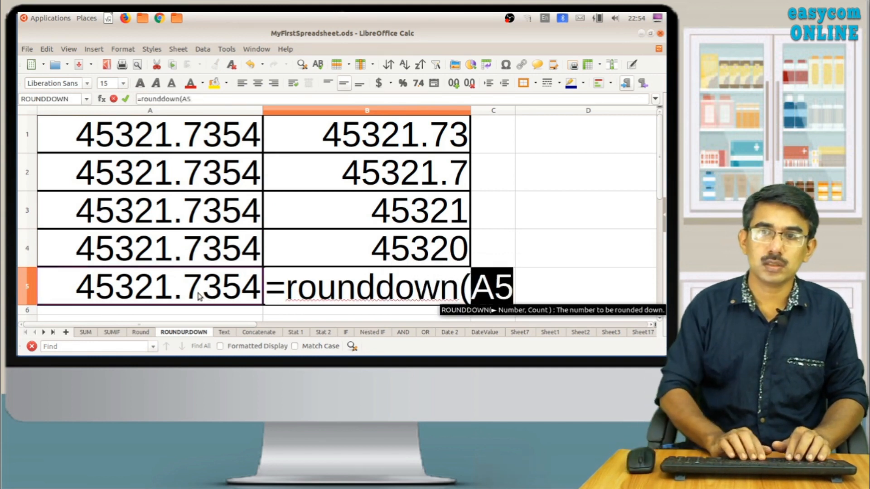
{"action": "type", "text": ",-2"}
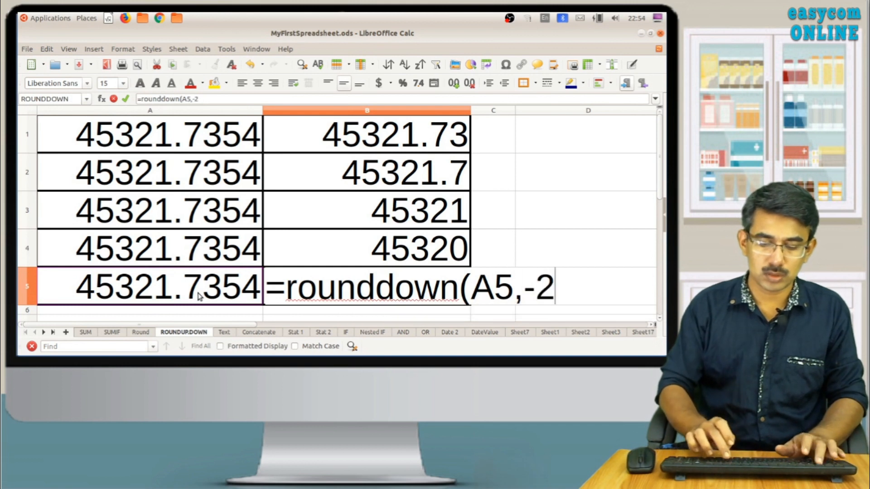
{"action": "type", "text": ")"}
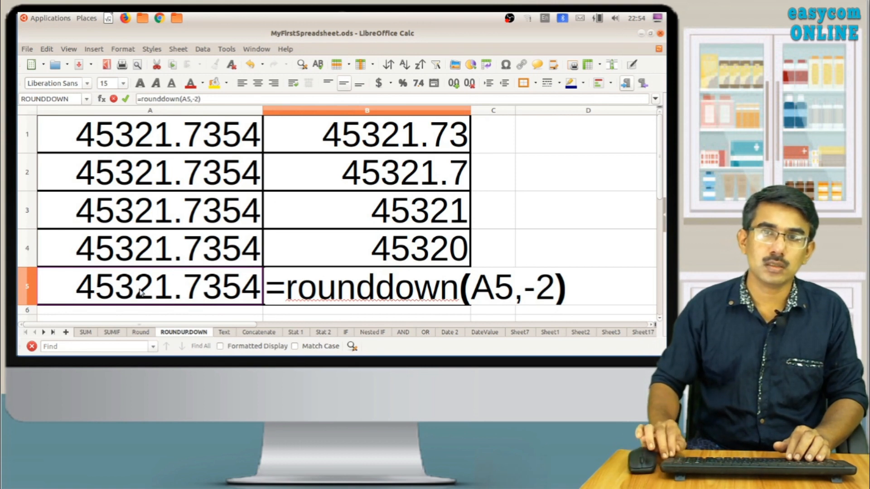
{"action": "key", "text": "Return"}
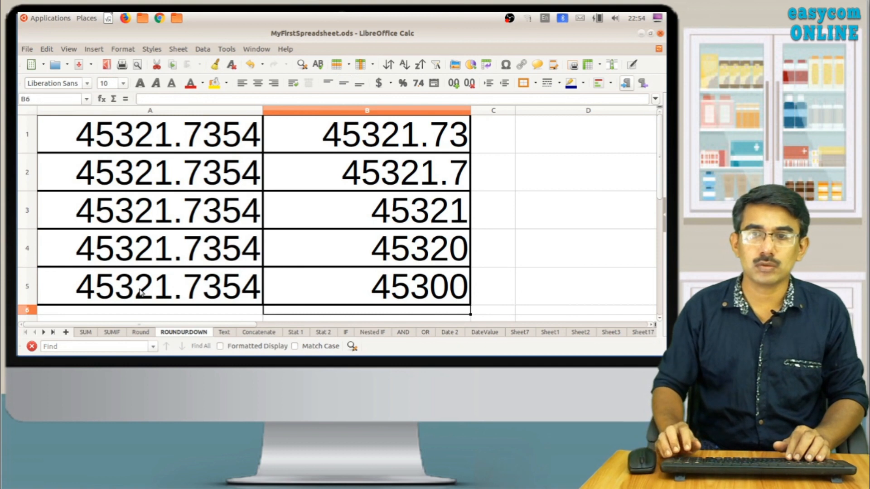